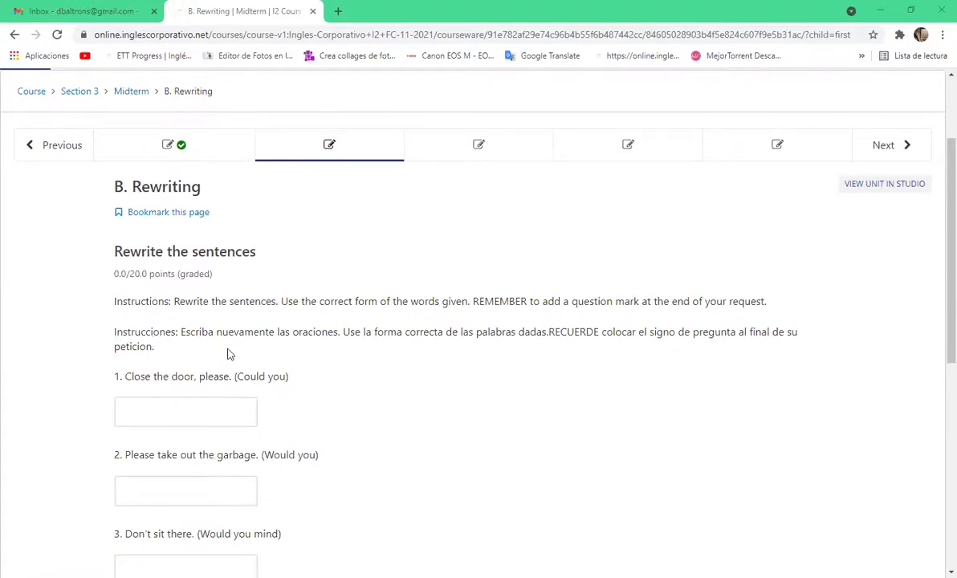
- Answer sentence 1 with "Could you close the door please?"
{"action": "left_click", "coordinate": [194, 411]}
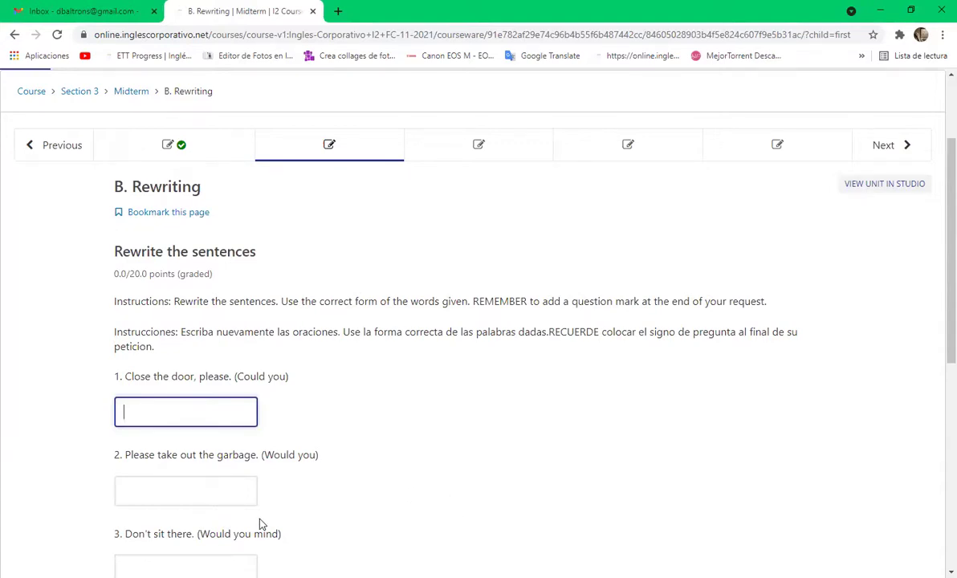
{"action": "type", "text": "Could you cl"}
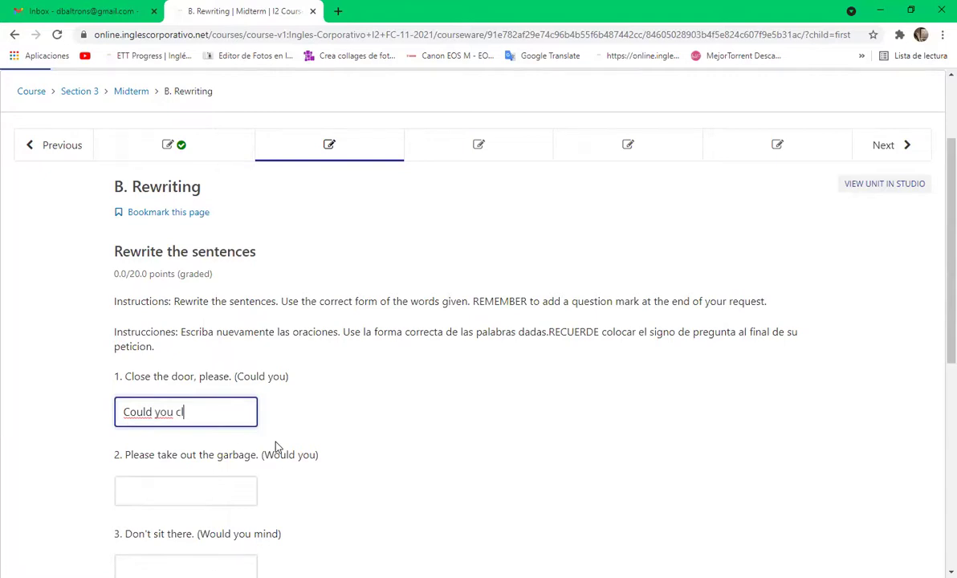
{"action": "type", "text": "ose the door pl"}
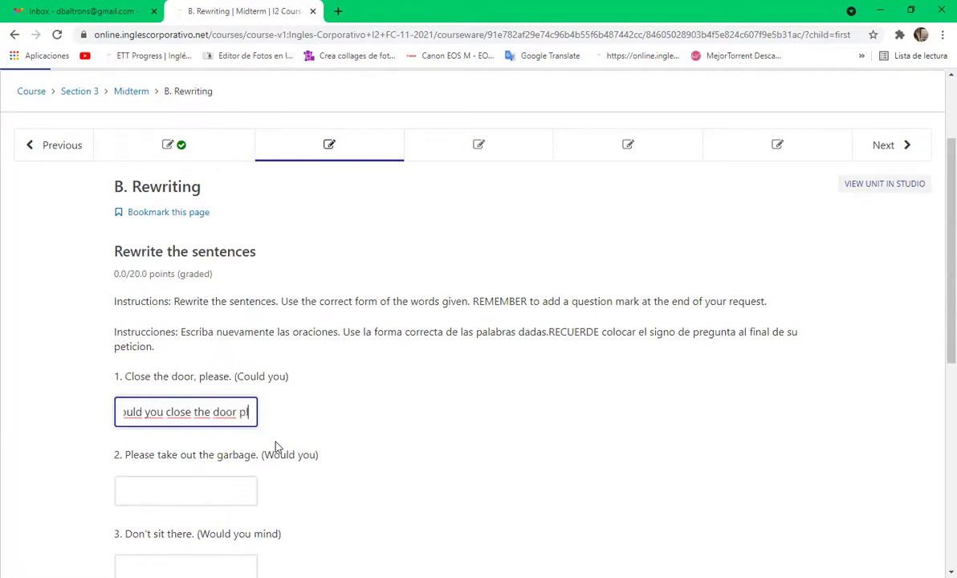
{"action": "type", "text": "ease"}
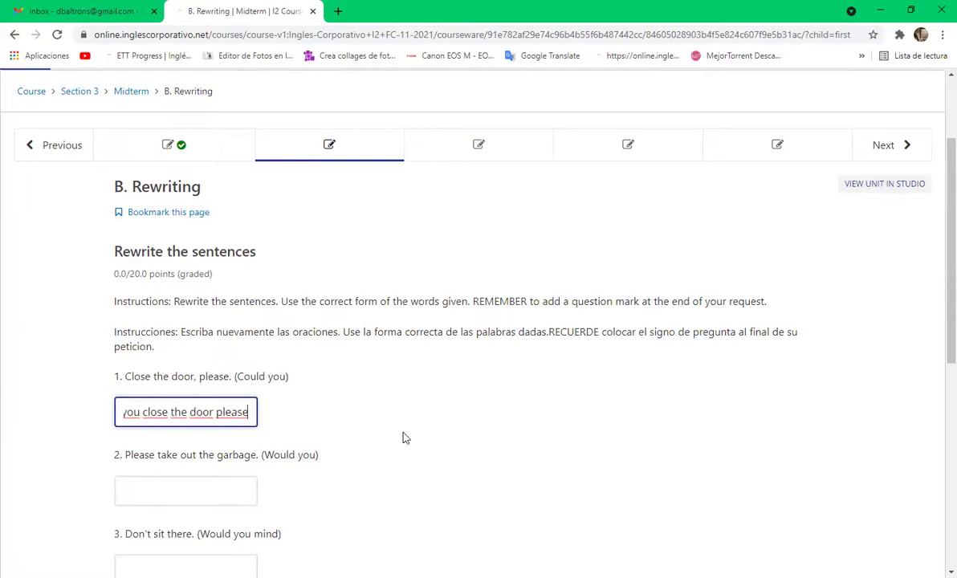
{"action": "left_click", "coordinate": [292, 418]}
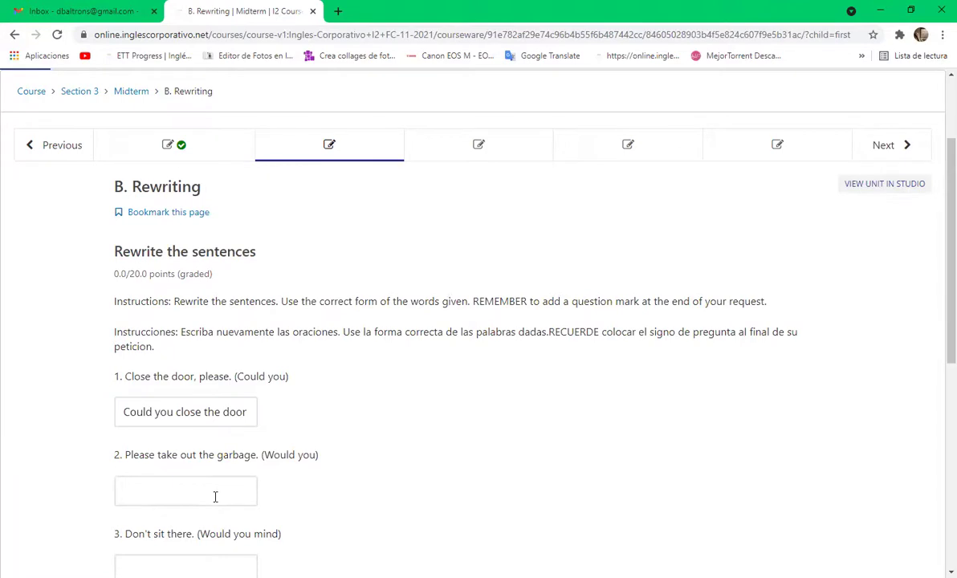
{"action": "left_click", "coordinate": [256, 413]}
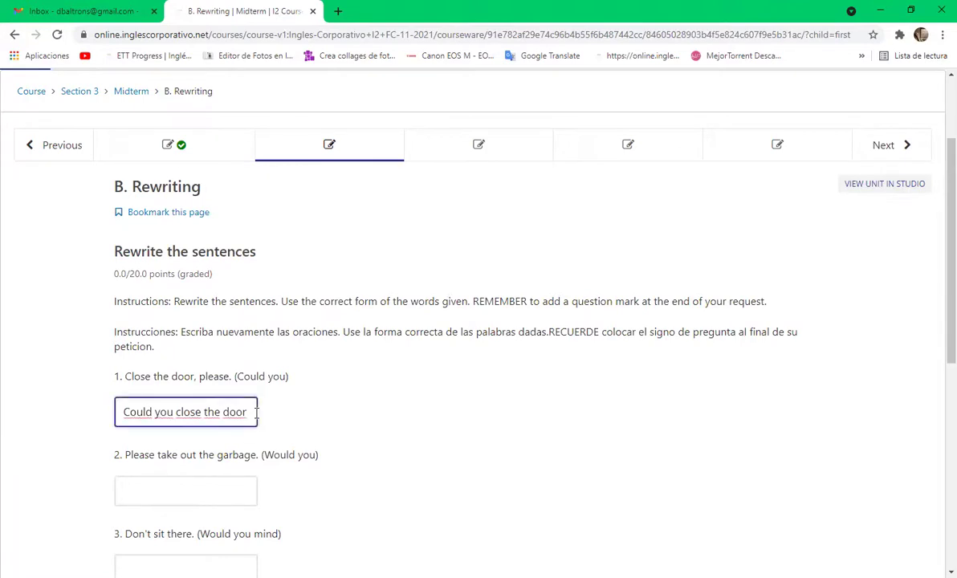
{"action": "type", "text": "p?"}
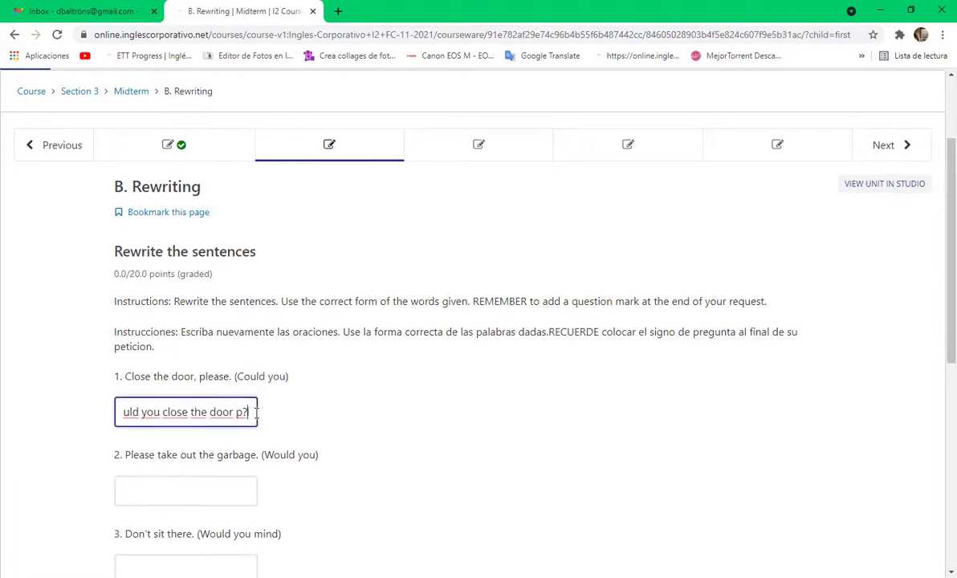
{"action": "key", "text": "BackSpace"}
{"action": "type", "text": "lease"}
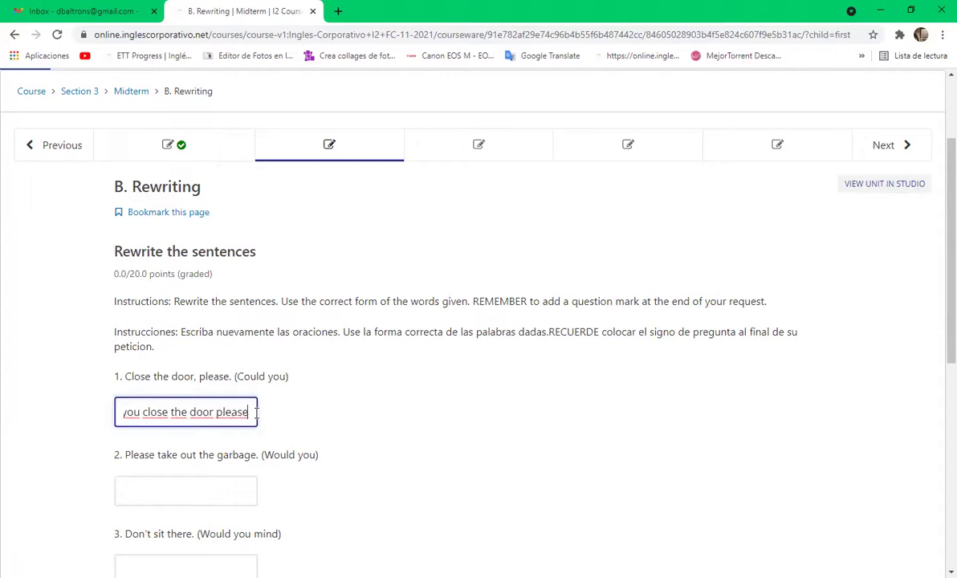
{"action": "type", "text": "?"}
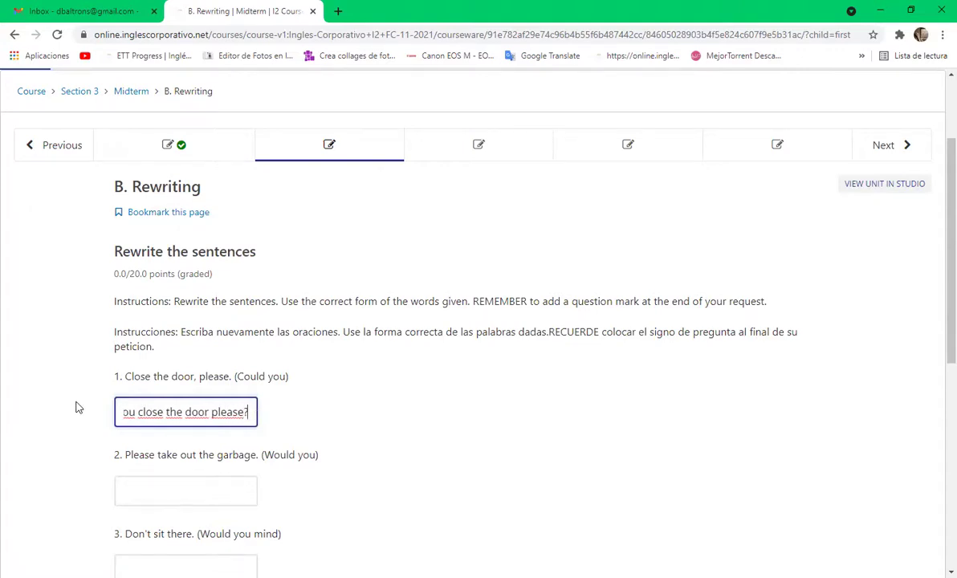
- Answer sentence 2 with "Would you please take out the garbage?" and check the text back to its beginning
{"action": "scroll", "coordinate": [96, 413], "scroll_direction": "down", "scroll_amount": 1}
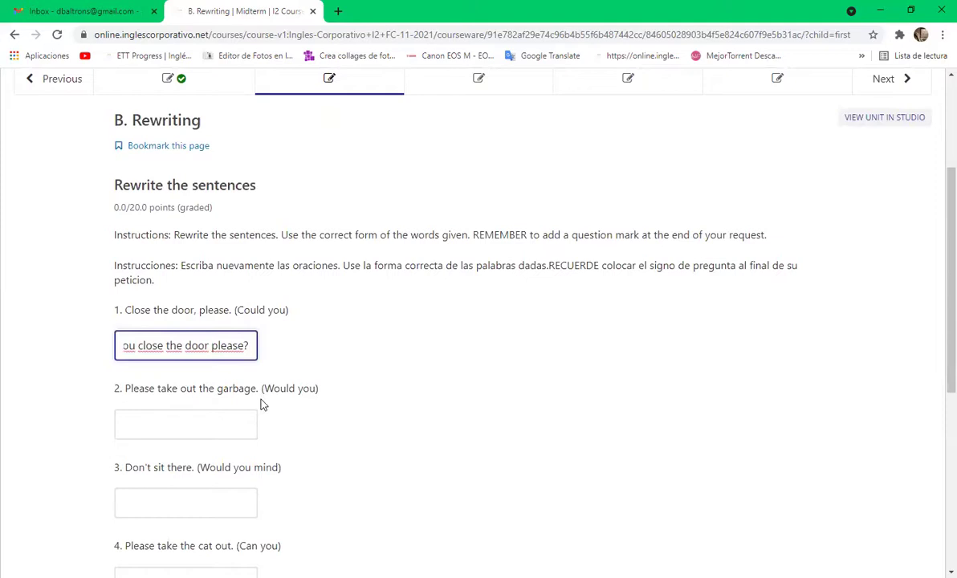
{"action": "left_click", "coordinate": [234, 426]}
{"action": "type", "text": "W"}
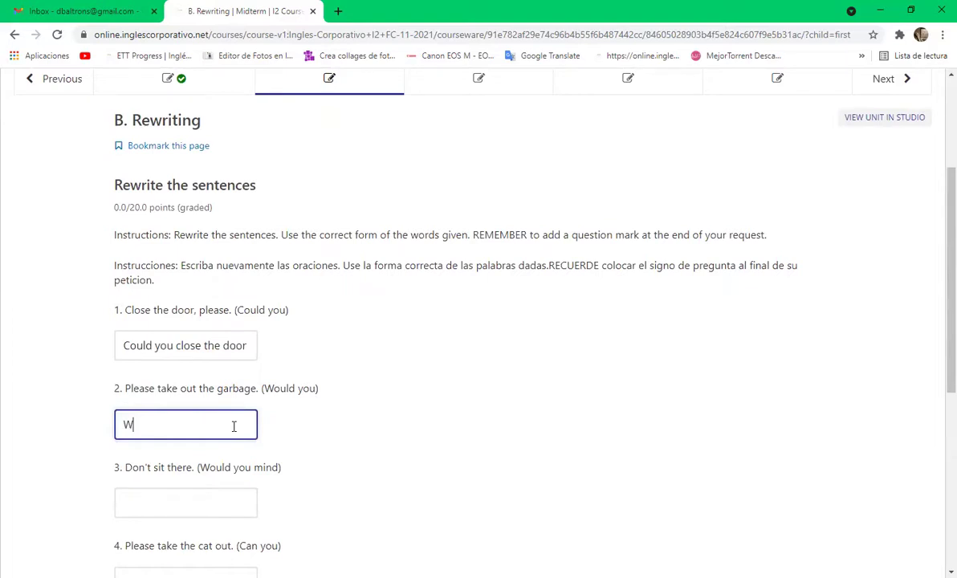
{"action": "type", "text": "ould you please take out the ga"}
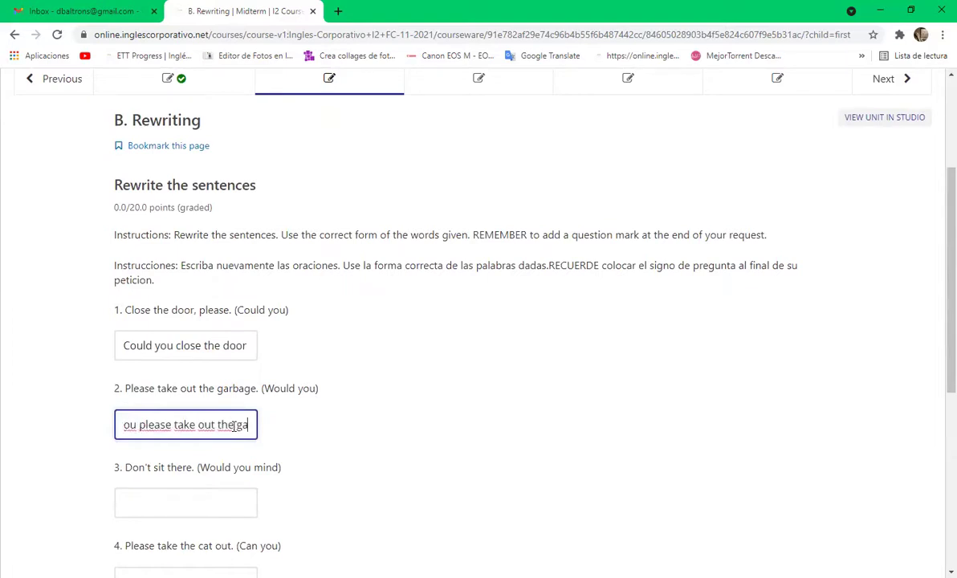
{"action": "type", "text": "rbage?"}
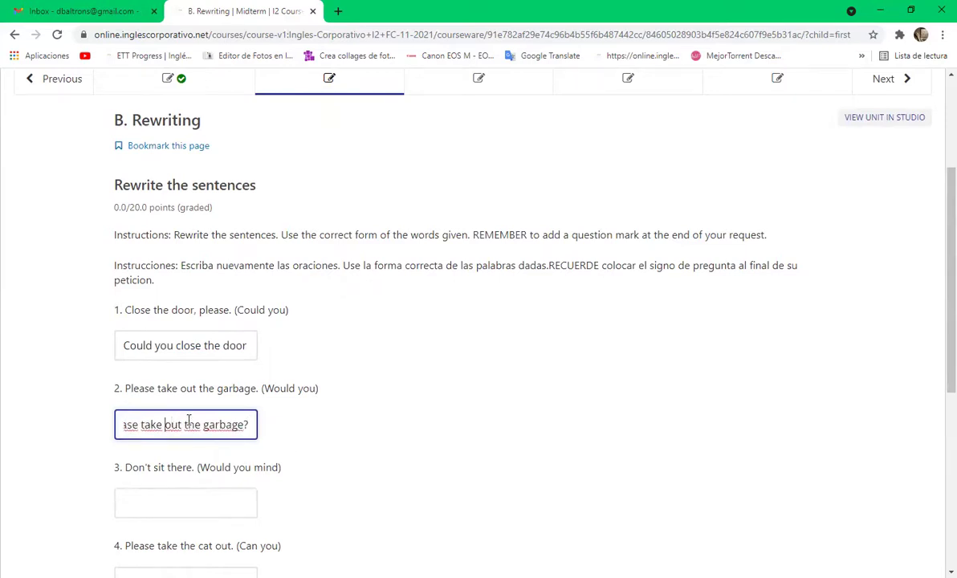
{"action": "key", "text": "Left"}
{"action": "key", "text": "Left"}
{"action": "key", "text": "Left"}
{"action": "key", "text": "Left"}
{"action": "key", "text": "Left"}
{"action": "key", "text": "Left"}
{"action": "key", "text": "Left"}
{"action": "key", "text": "Left"}
{"action": "key", "text": "Left"}
{"action": "key", "text": "Left"}
{"action": "key", "text": "Left"}
{"action": "key", "text": "Left"}
{"action": "key", "text": "Left"}
{"action": "key", "text": "Left"}
{"action": "key", "text": "Left"}
{"action": "key", "text": "Left"}
{"action": "key", "text": "Left"}
{"action": "key", "text": "Left"}
{"action": "key", "text": "Left"}
{"action": "key", "text": "Left"}
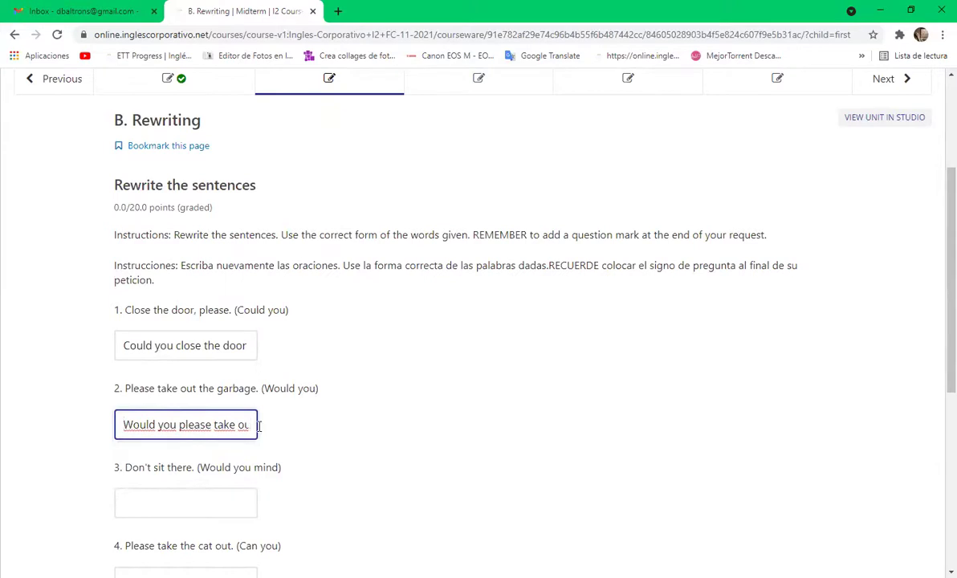
- Answer sentence 3 with "Would you mind not sitting here?"
{"action": "scroll", "coordinate": [258, 439], "scroll_direction": "down", "scroll_amount": 1}
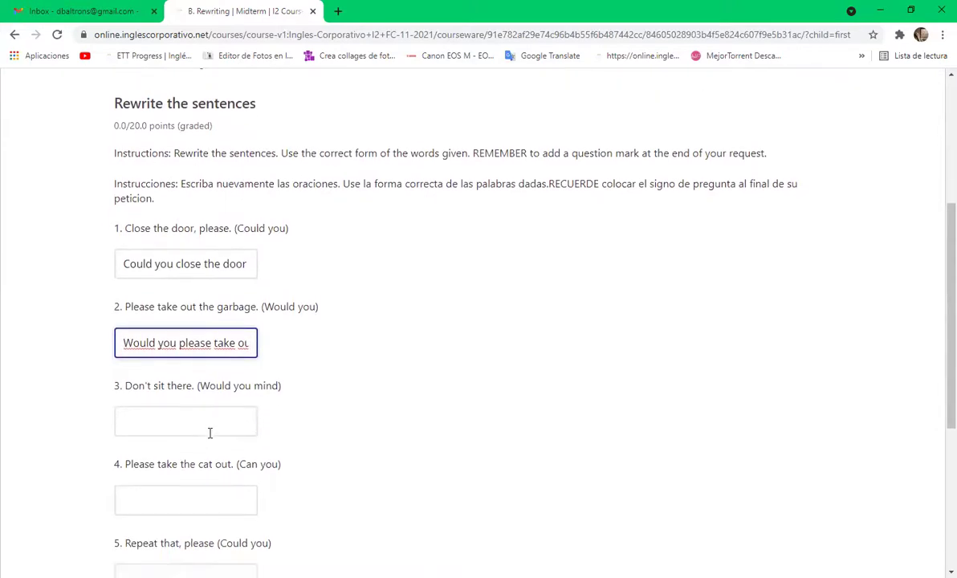
{"action": "scroll", "coordinate": [209, 433], "scroll_direction": "down", "scroll_amount": 1}
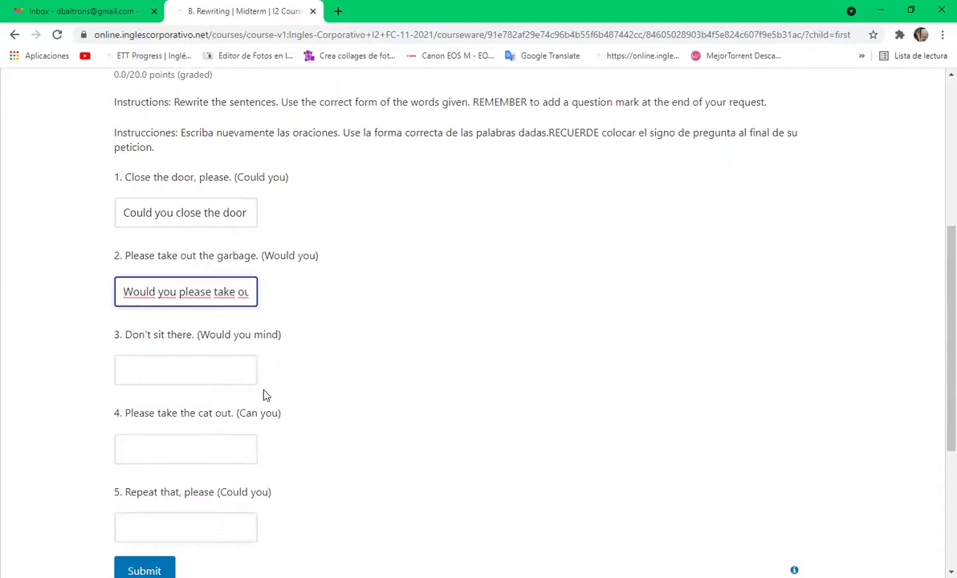
{"action": "left_click", "coordinate": [261, 374]}
{"action": "left_click", "coordinate": [225, 373]}
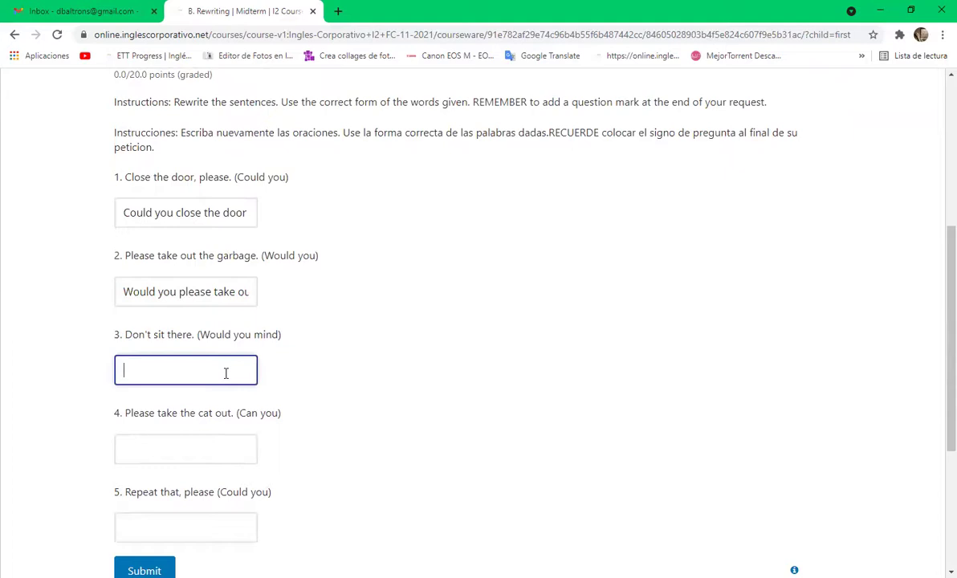
{"action": "type", "text": "W"}
{"action": "type", "text": "ould you mind not sitting here?"}
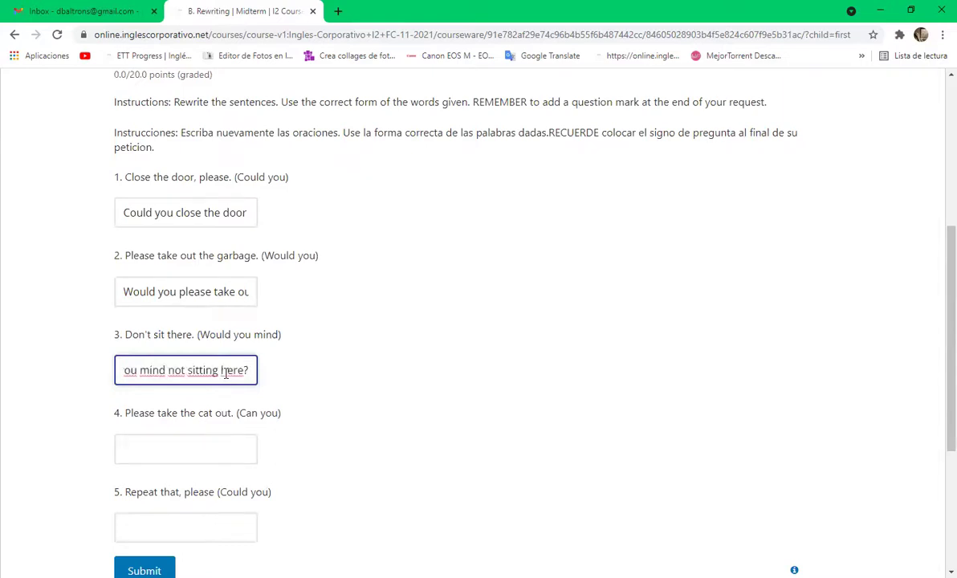
{"action": "left_click", "coordinate": [264, 357]}
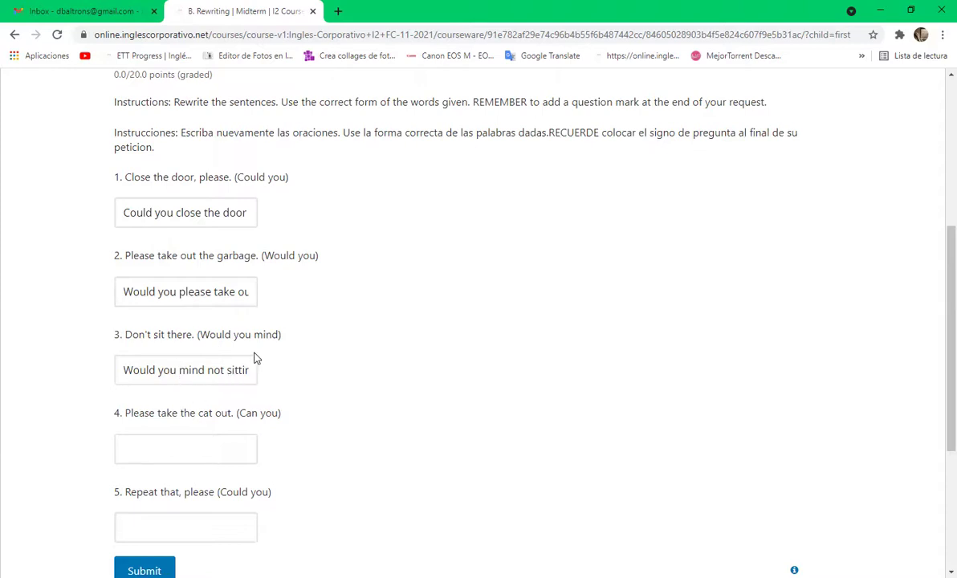
- Review the endings of the answers to sentences 2 and 3
{"action": "left_click", "coordinate": [246, 293]}
{"action": "type", "text": "ut the garbage?"}
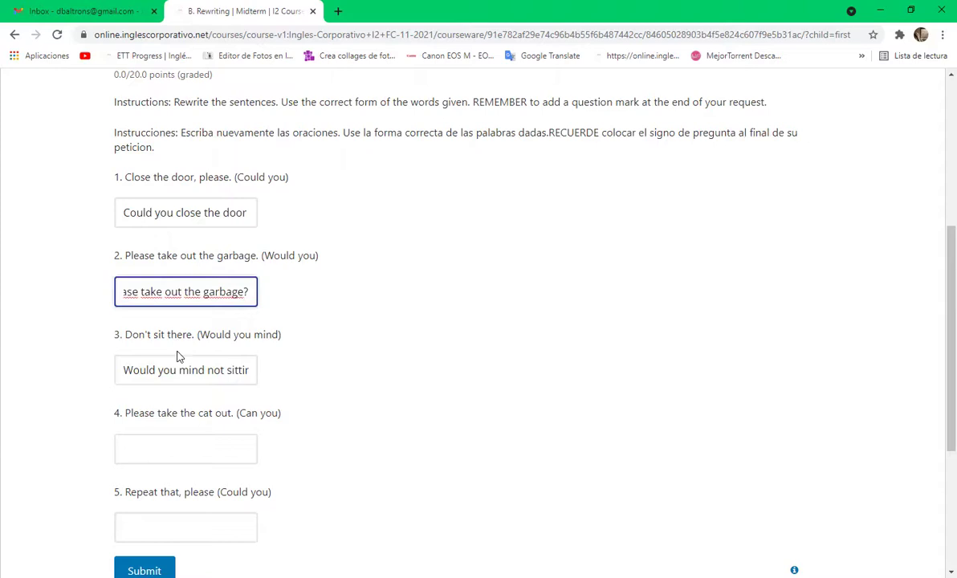
{"action": "left_click", "coordinate": [249, 370]}
{"action": "type", "text": "g?"}
{"action": "type", "text": " here?"}
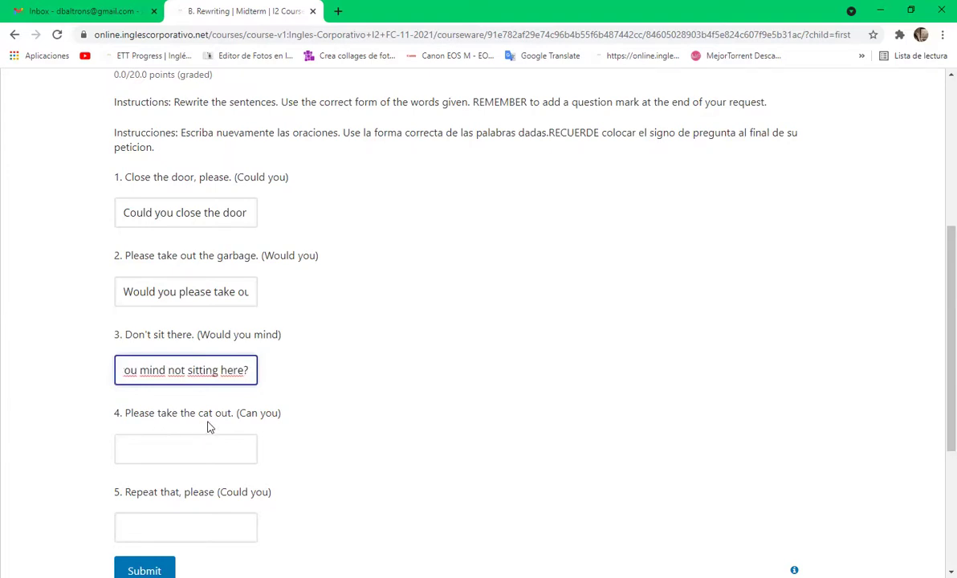
- Answer sentence 4 with "Can you please take the cat out?"
{"action": "left_click", "coordinate": [227, 454]}
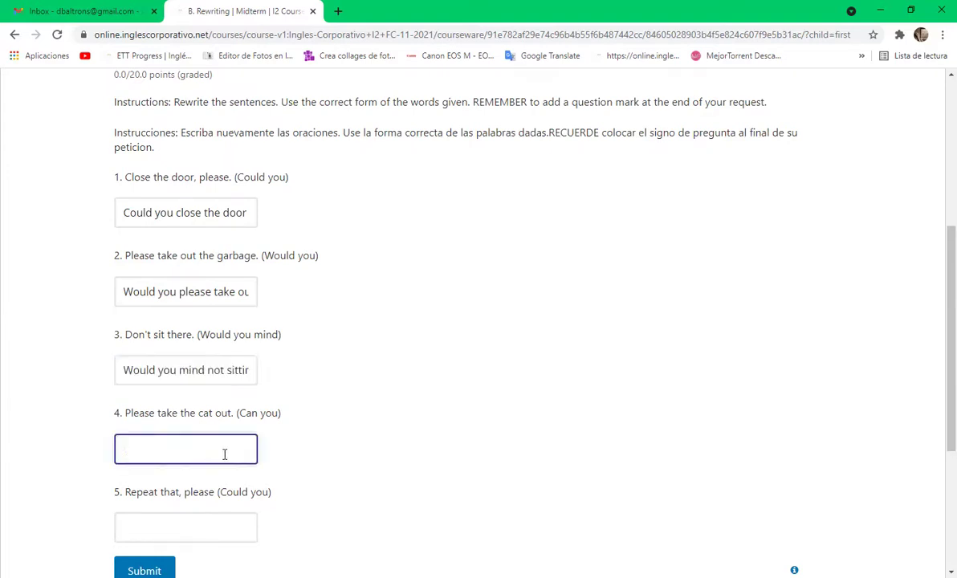
{"action": "type", "text": "Can you"}
{"action": "key", "text": "BackSpace"}
{"action": "key", "text": "BackSpace"}
{"action": "key", "text": "BackSpace"}
{"action": "key", "text": "BackSpace"}
{"action": "key", "text": "BackSpace"}
{"action": "key", "text": "BackSpace"}
{"action": "type", "text": "an"}
{"action": "type", "text": "you please take the cat out?"}
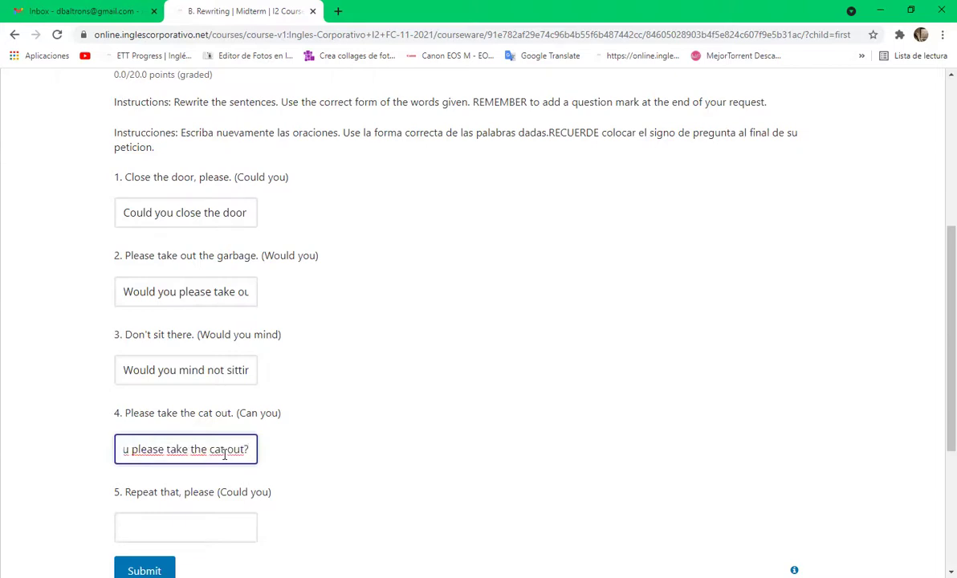
- Answer sentence 5 with "Could you please repeat that please" and submit the exercise for grading
{"action": "scroll", "coordinate": [260, 473], "scroll_direction": "down", "scroll_amount": 1}
{"action": "scroll", "coordinate": [260, 474], "scroll_direction": "down", "scroll_amount": 1}
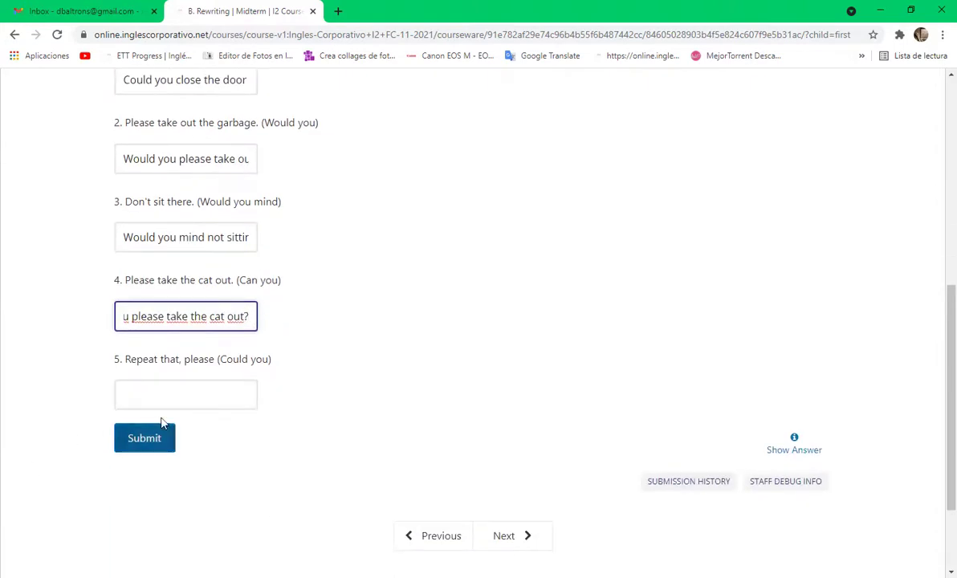
{"action": "left_click", "coordinate": [187, 399]}
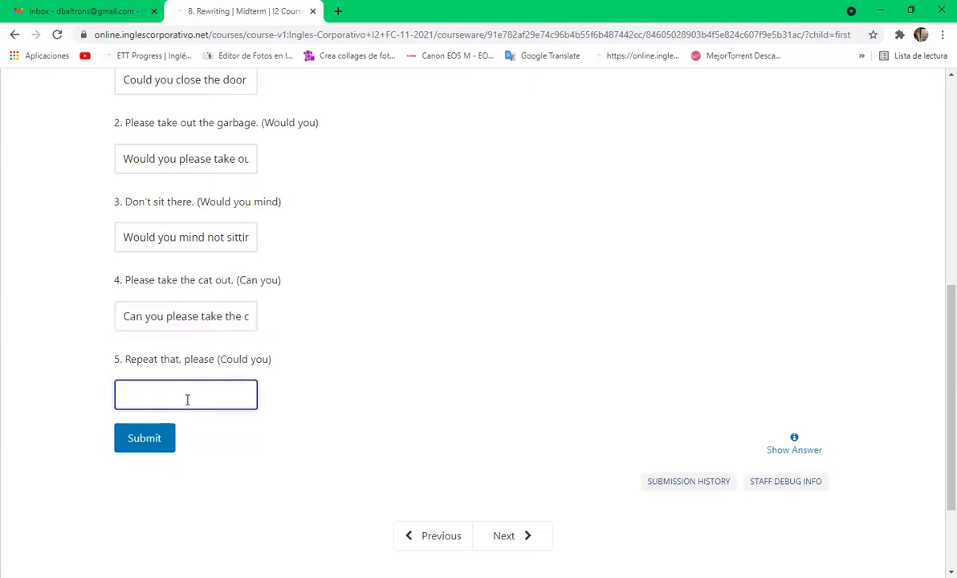
{"action": "type", "text": "C"}
{"action": "type", "text": "ould you please repeat that please"}
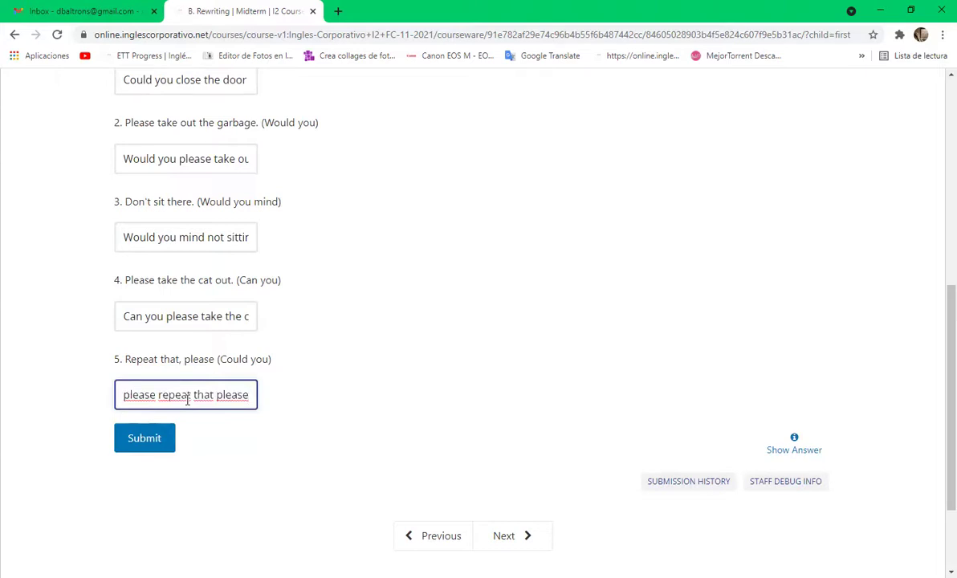
{"action": "left_click", "coordinate": [138, 441]}
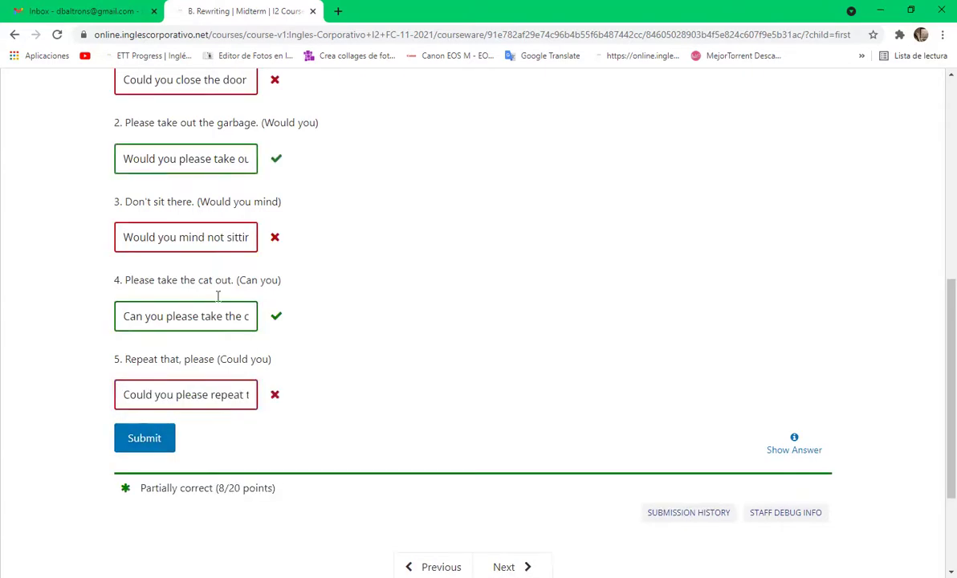
- Review the answer to sentence 3 and correct its word "here" to "there"
{"action": "left_click", "coordinate": [178, 237]}
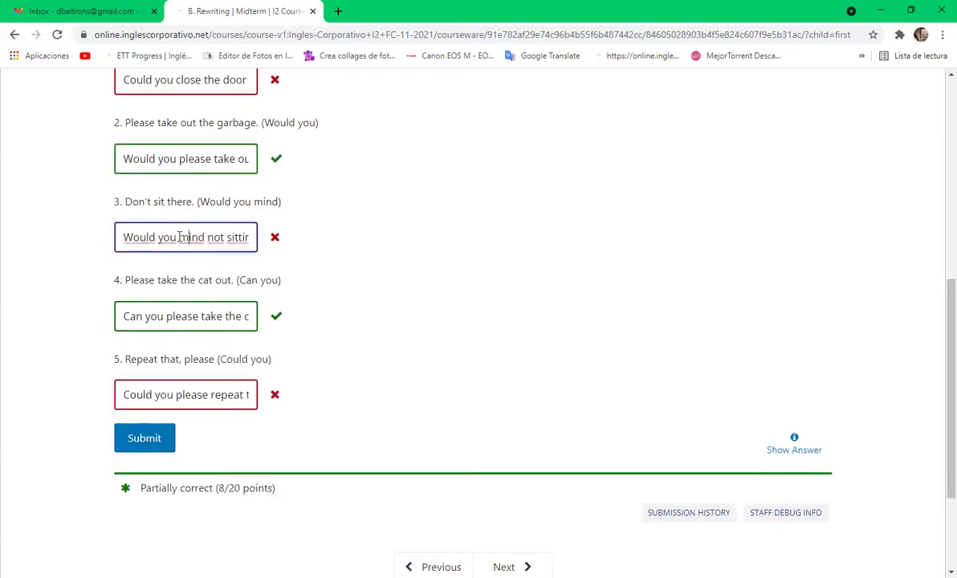
{"action": "key", "text": "End"}
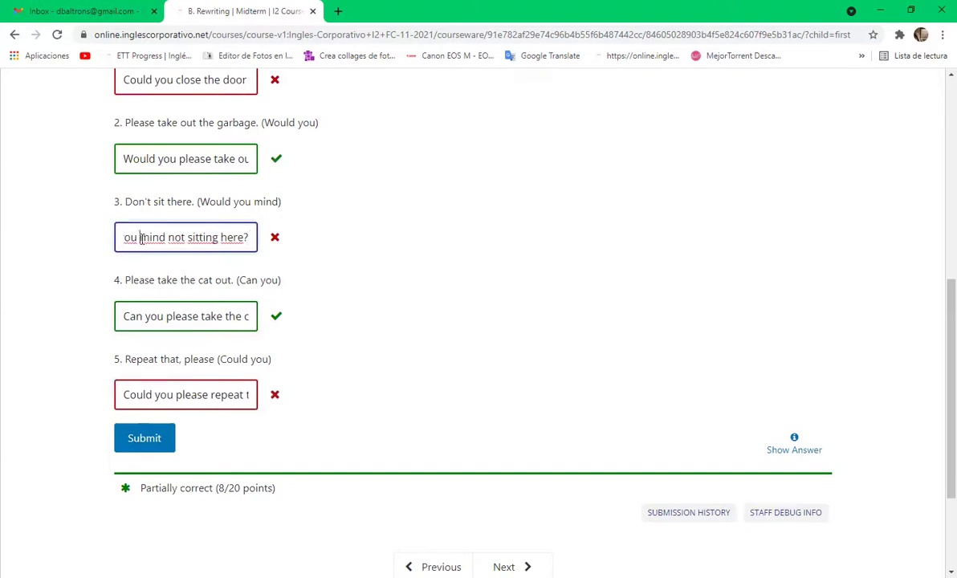
{"action": "key", "text": "Left"}
{"action": "key", "text": "Left"}
{"action": "key", "text": "Left"}
{"action": "key", "text": "Left"}
{"action": "key", "text": "Left"}
{"action": "key", "text": "Left"}
{"action": "key", "text": "Left"}
{"action": "key", "text": "Left"}
{"action": "key", "text": "Left"}
{"action": "key", "text": "Left"}
{"action": "key", "text": "Left"}
{"action": "key", "text": "Left"}
{"action": "key", "text": "Left"}
{"action": "key", "text": "Left"}
{"action": "key", "text": "Left"}
{"action": "key", "text": "Left"}
{"action": "key", "text": "Left"}
{"action": "key", "text": "Left"}
{"action": "key", "text": "Left"}
{"action": "key", "text": "Left"}
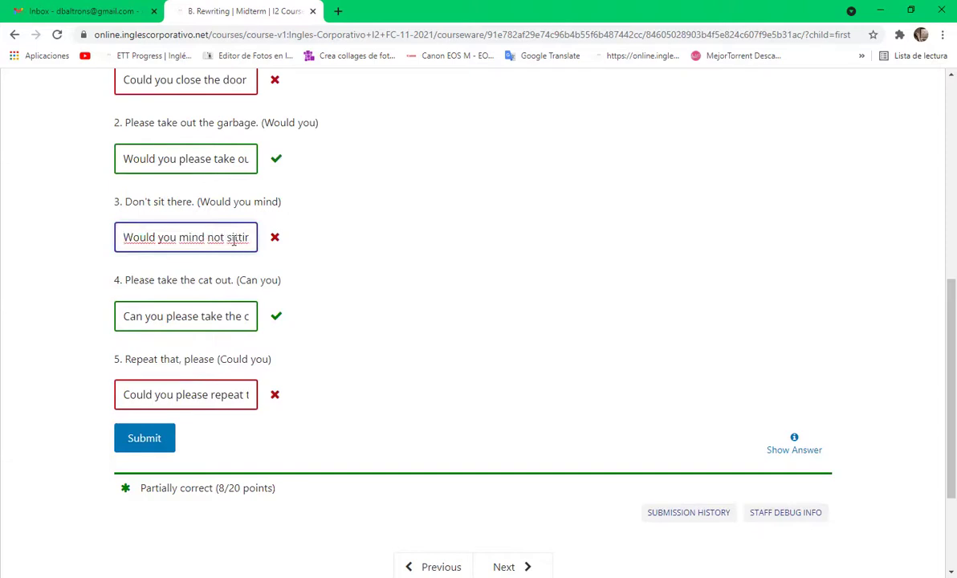
{"action": "key", "text": "Right"}
{"action": "key", "text": "Right"}
{"action": "key", "text": "Right"}
{"action": "key", "text": "Right"}
{"action": "key", "text": "Right"}
{"action": "key", "text": "Right"}
{"action": "key", "text": "Right"}
{"action": "key", "text": "Right"}
{"action": "key", "text": "Right"}
{"action": "key", "text": "Right"}
{"action": "key", "text": "Right"}
{"action": "key", "text": "Right"}
{"action": "key", "text": "Right"}
{"action": "key", "text": "Right"}
{"action": "key", "text": "Right"}
{"action": "key", "text": "Right"}
{"action": "key", "text": "Right"}
{"action": "key", "text": "Right"}
{"action": "key", "text": "Right"}
{"action": "key", "text": "Right"}
{"action": "key", "text": "Right"}
{"action": "key", "text": "Right"}
{"action": "key", "text": "Right"}
{"action": "key", "text": "Right"}
{"action": "key", "text": "Right"}
{"action": "key", "text": "Right"}
{"action": "key", "text": "Right"}
{"action": "key", "text": "Right"}
{"action": "key", "text": "Right"}
{"action": "key", "text": "Right"}
{"action": "key", "text": "Right"}
{"action": "key", "text": "Right"}
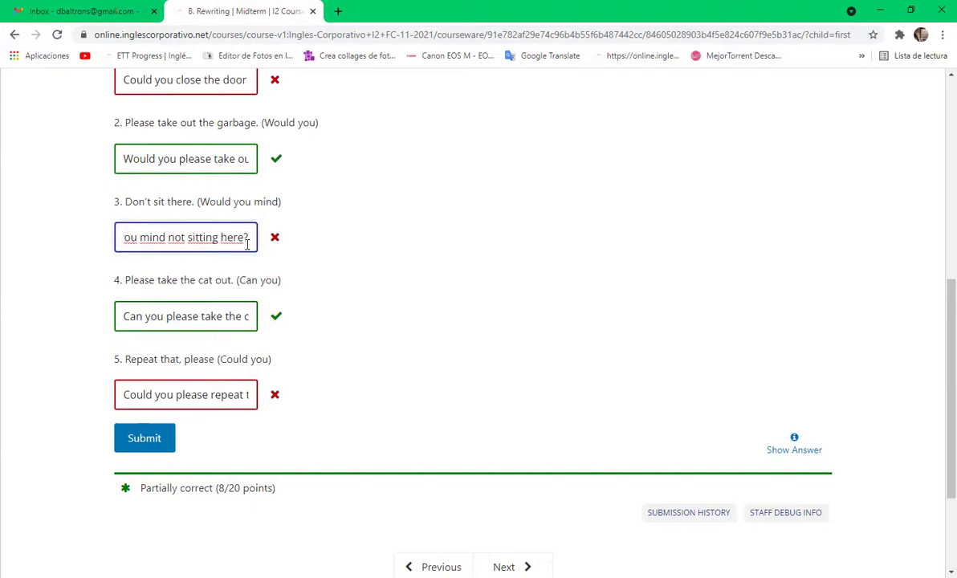
{"action": "type", "text": "t"}
- Add the missing question mark at the end of the answer to sentence 5
{"action": "left_click", "coordinate": [140, 395]}
{"action": "key", "text": "Right"}
{"action": "key", "text": "Right"}
{"action": "key", "text": "Right"}
{"action": "key", "text": "Right"}
{"action": "key", "text": "Right"}
{"action": "key", "text": "Right"}
{"action": "key", "text": "Right"}
{"action": "key", "text": "Right"}
{"action": "key", "text": "Right"}
{"action": "key", "text": "Right"}
{"action": "key", "text": "Right"}
{"action": "key", "text": "Right"}
{"action": "key", "text": "Right"}
{"action": "key", "text": "Right"}
{"action": "key", "text": "Right"}
{"action": "key", "text": "Right"}
{"action": "key", "text": "Right"}
{"action": "key", "text": "Right"}
{"action": "key", "text": "Right"}
{"action": "key", "text": "Right"}
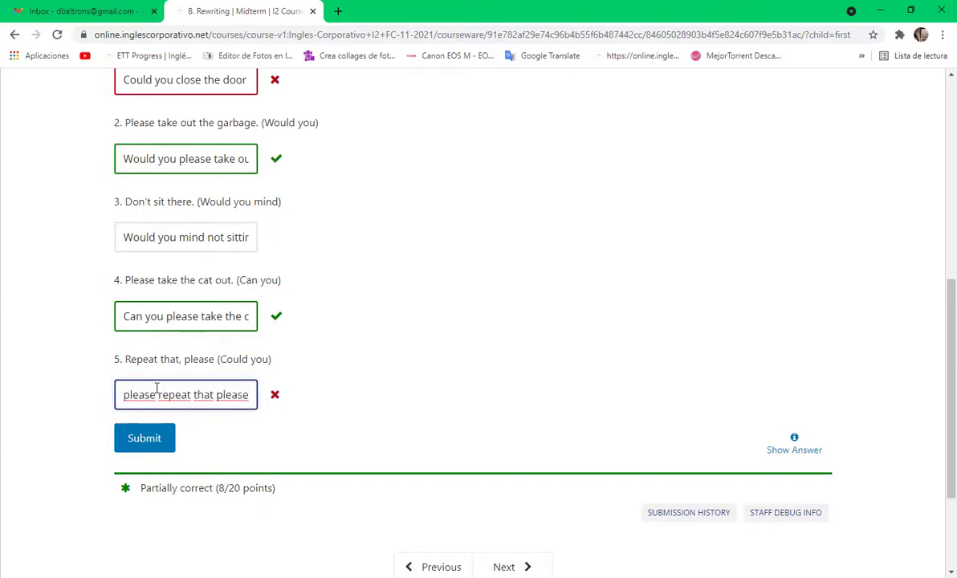
{"action": "type", "text": "?"}
- Add the missing comma so the answer to sentence 1 reads "Could you close the door, please?" and resubmit the exercise
{"action": "scroll", "coordinate": [58, 207], "scroll_direction": "up", "scroll_amount": 2}
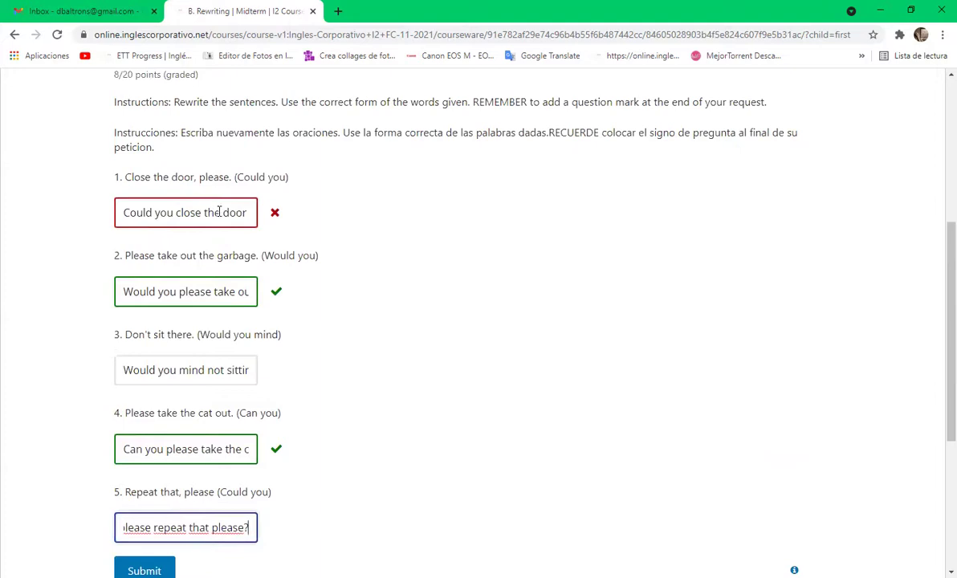
{"action": "left_click", "coordinate": [219, 211]}
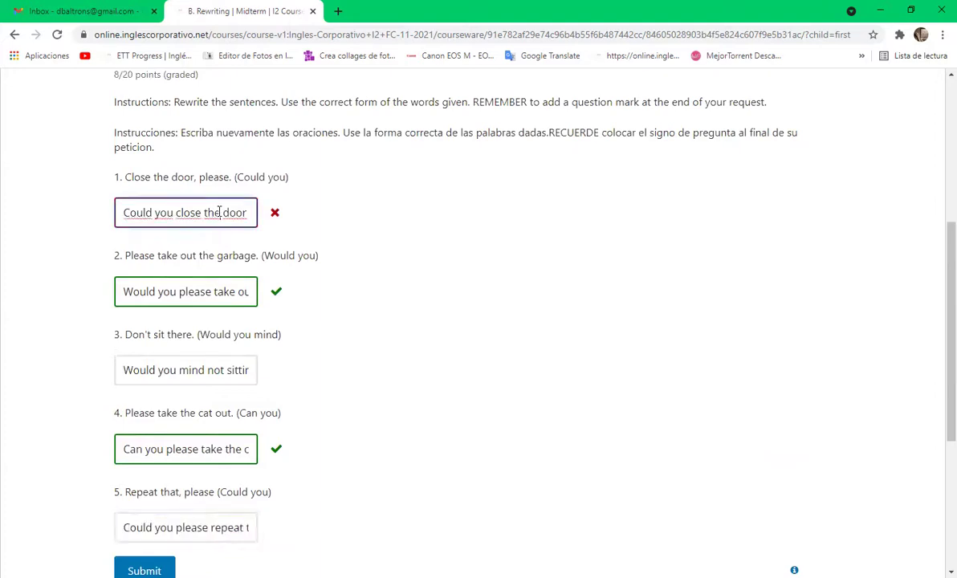
{"action": "key", "text": "Right"}
{"action": "key", "text": "Right"}
{"action": "key", "text": "Right"}
{"action": "key", "text": "Right"}
{"action": "key", "text": "Right"}
{"action": "key", "text": "Right"}
{"action": "key", "text": "Right"}
{"action": "key", "text": "Right"}
{"action": "key", "text": "Right"}
{"action": "key", "text": "Right"}
{"action": "key", "text": "Right"}
{"action": "key", "text": "Right"}
{"action": "key", "text": "Right"}
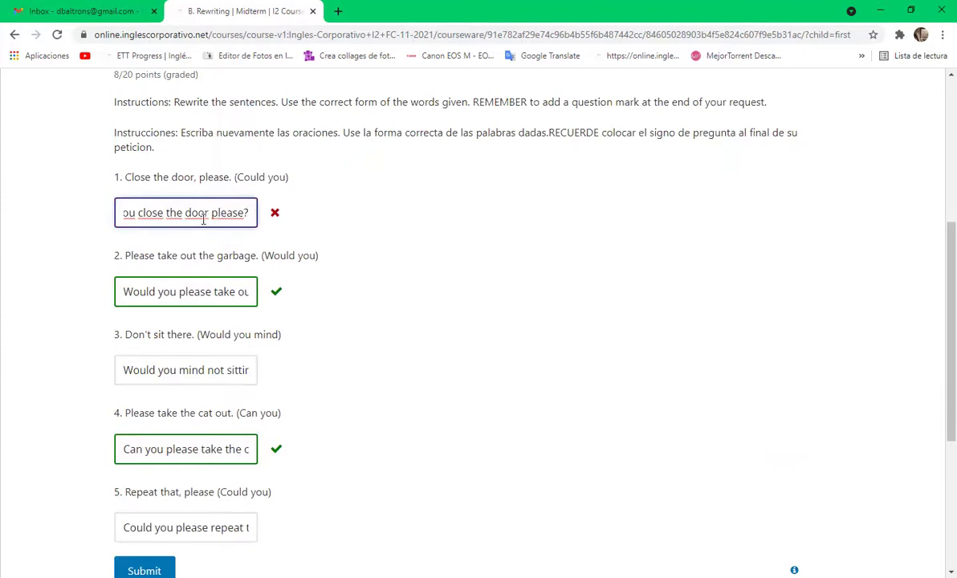
{"action": "left_click", "coordinate": [121, 214]}
{"action": "key", "text": "Left"}
{"action": "key", "text": "Left"}
{"action": "key", "text": "Left"}
{"action": "key", "text": "Left"}
{"action": "key", "text": "Left"}
{"action": "key", "text": "Left"}
{"action": "key", "text": "Left"}
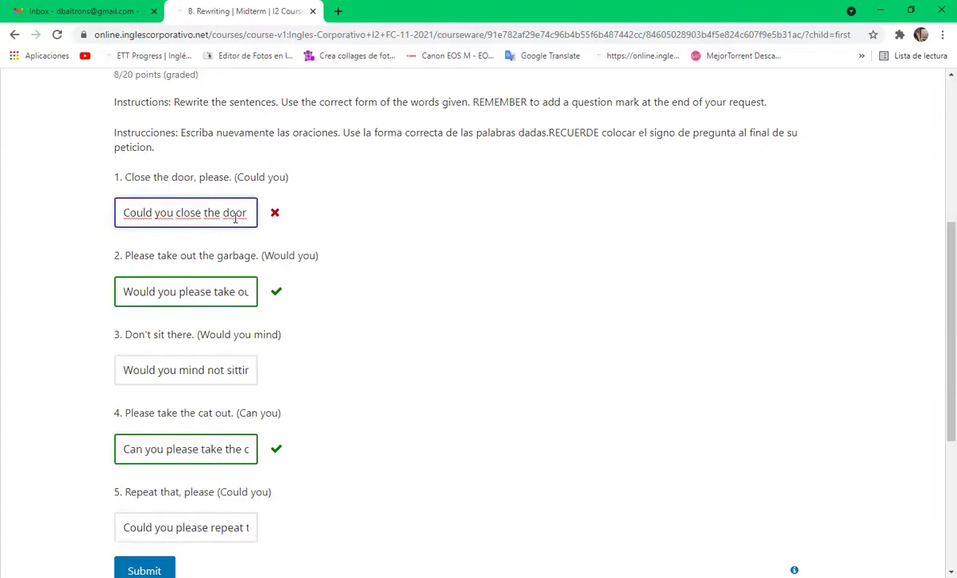
{"action": "type", "text": ","}
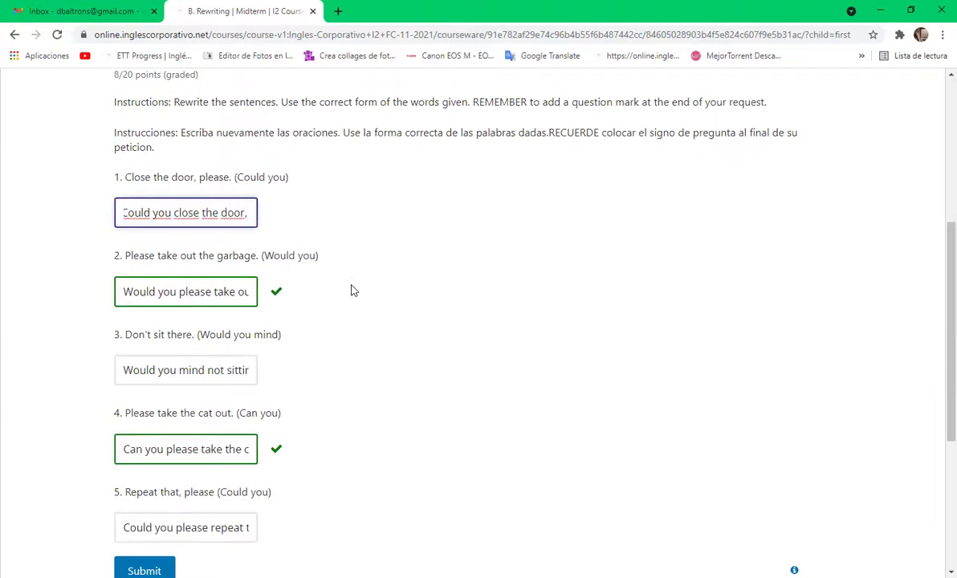
{"action": "type", "text": " please?"}
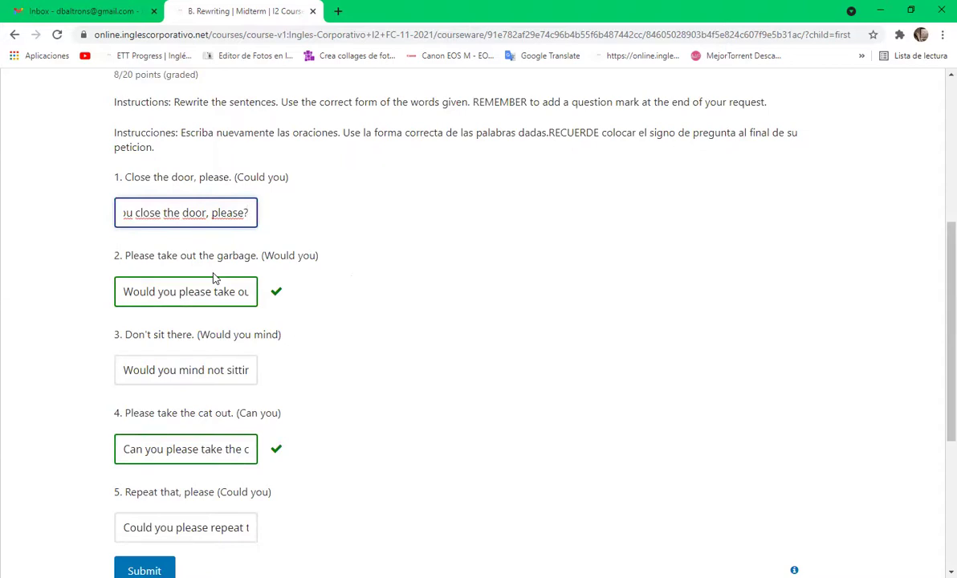
{"action": "scroll", "coordinate": [321, 450], "scroll_direction": "down", "scroll_amount": 3}
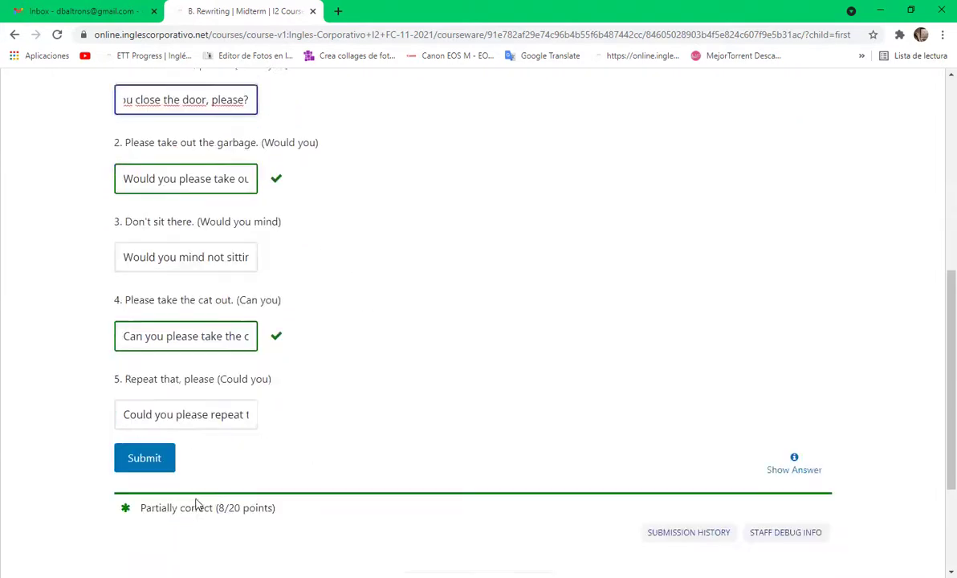
{"action": "left_click", "coordinate": [143, 442]}
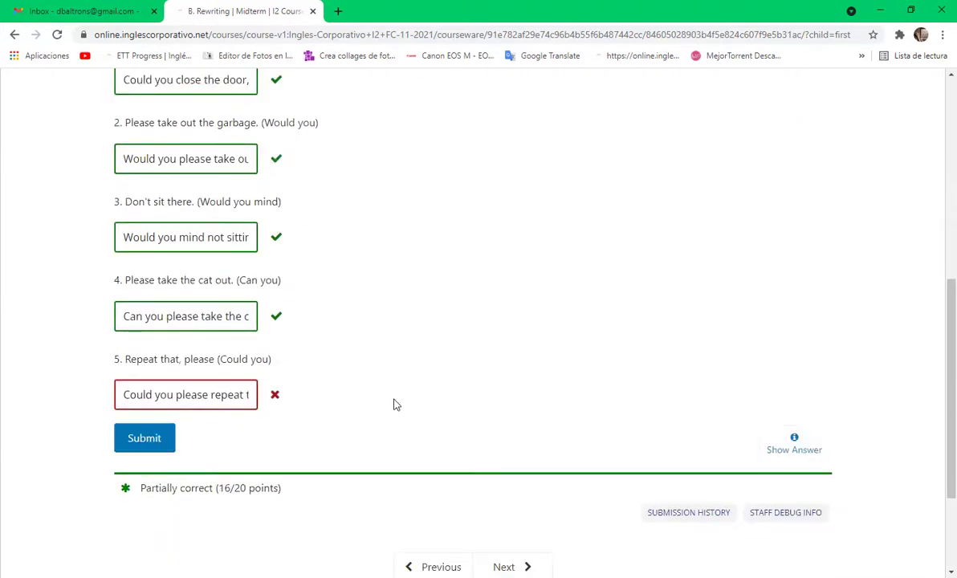
- Read through the whole answer to sentence 5 from beginning to end to look for its mistake
{"action": "left_click", "coordinate": [183, 394]}
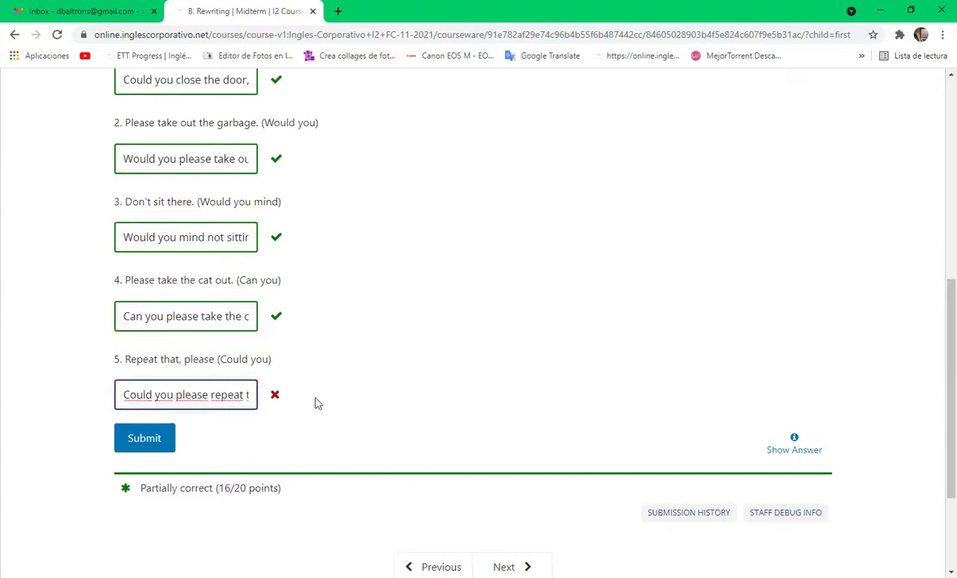
{"action": "key", "text": "Right"}
{"action": "key", "text": "Right"}
{"action": "key", "text": "Right"}
{"action": "key", "text": "Right"}
{"action": "key", "text": "Right"}
{"action": "key", "text": "Right"}
{"action": "key", "text": "Right"}
{"action": "key", "text": "Right"}
{"action": "key", "text": "Right"}
{"action": "key", "text": "Right"}
{"action": "key", "text": "Right"}
{"action": "key", "text": "Right"}
{"action": "key", "text": "Right"}
{"action": "key", "text": "Right"}
{"action": "key", "text": "Right"}
{"action": "key", "text": "Right"}
{"action": "key", "text": "Right"}
{"action": "key", "text": "Right"}
{"action": "key", "text": "Right"}
{"action": "key", "text": "Right"}
{"action": "key", "text": "Right"}
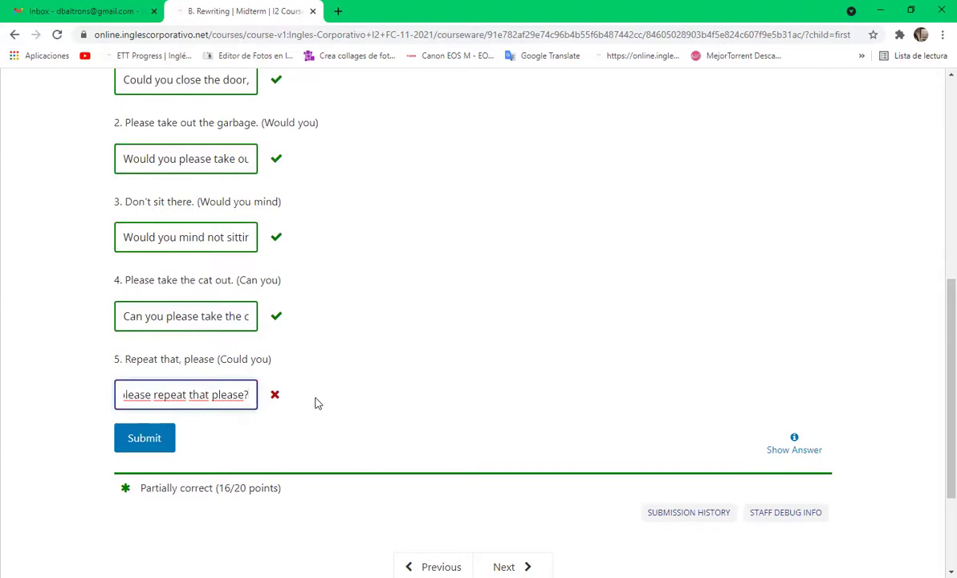
{"action": "key", "text": "ctrl+Left"}
{"action": "key", "text": "ctrl+Left"}
{"action": "key", "text": "ctrl+Left"}
{"action": "key", "text": "ctrl+Left"}
{"action": "key", "text": "ctrl+Left"}
{"action": "key", "text": "ctrl+Right"}
{"action": "key", "text": "ctrl+Right"}
{"action": "key", "text": "ctrl+Right"}
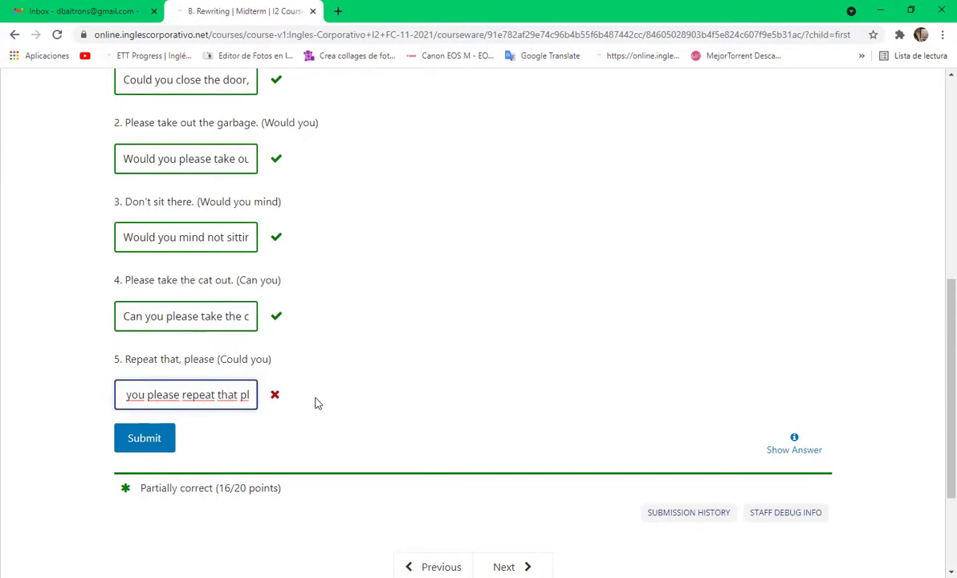
{"action": "key", "text": "ctrl+Left"}
{"action": "key", "text": "ctrl+Left"}
{"action": "key", "text": "ctrl+Left"}
{"action": "key", "text": "ctrl+Left"}
{"action": "key", "text": "ctrl+Left"}
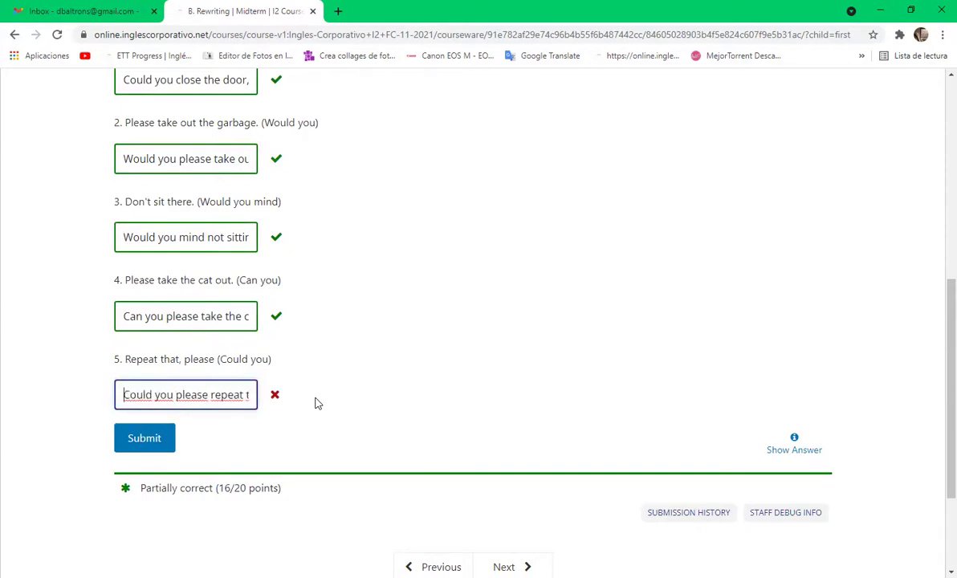
{"action": "key", "text": "ctrl+Right"}
{"action": "key", "text": "ctrl+Right"}
{"action": "key", "text": "ctrl+Right"}
{"action": "key", "text": "ctrl+Right"}
{"action": "key", "text": "ctrl+Right"}
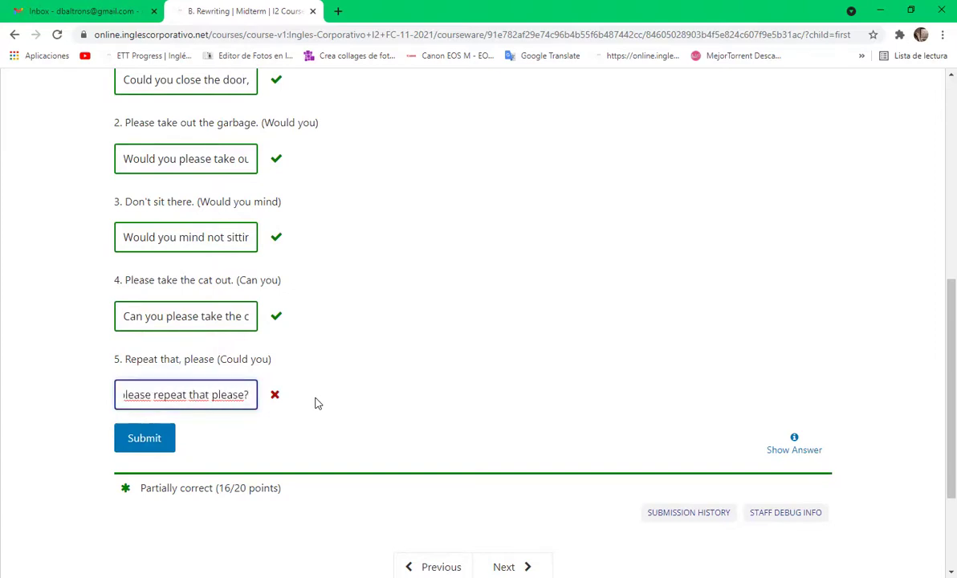
- Remove the final "please" from the answer to sentence 5, keeping its question mark, and resubmit the exercise
{"action": "key", "text": "Left"}
{"action": "key", "text": "BackSpace"}
{"action": "key", "text": "BackSpace"}
{"action": "key", "text": "BackSpace"}
{"action": "key", "text": "BackSpace"}
{"action": "key", "text": "BackSpace"}
{"action": "key", "text": "BackSpace"}
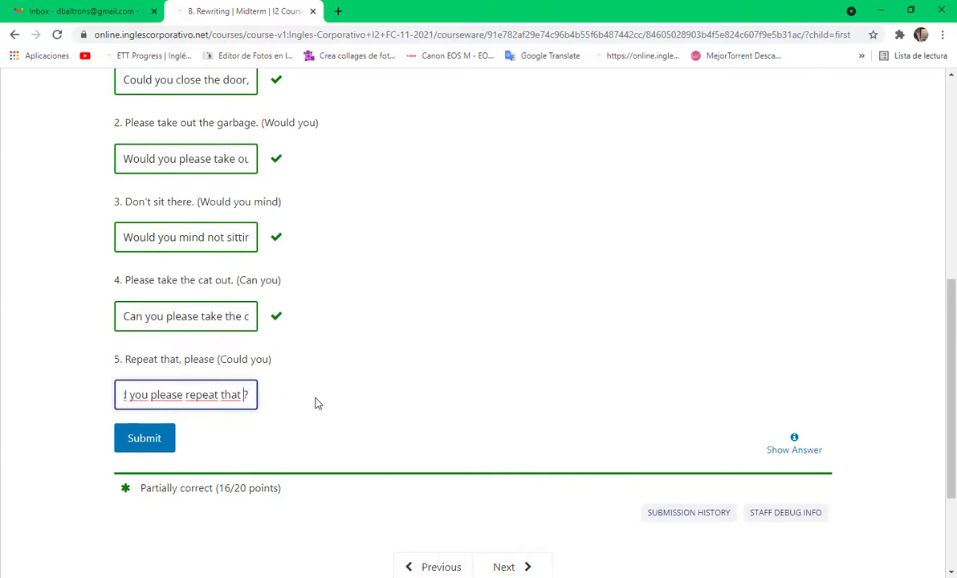
{"action": "key", "text": "BackSpace"}
{"action": "left_click", "coordinate": [143, 437]}
- Move "please" to the end of sentence 5's answer, directly after "that" and a comma, and resubmit the exercise
{"action": "left_click", "coordinate": [233, 394]}
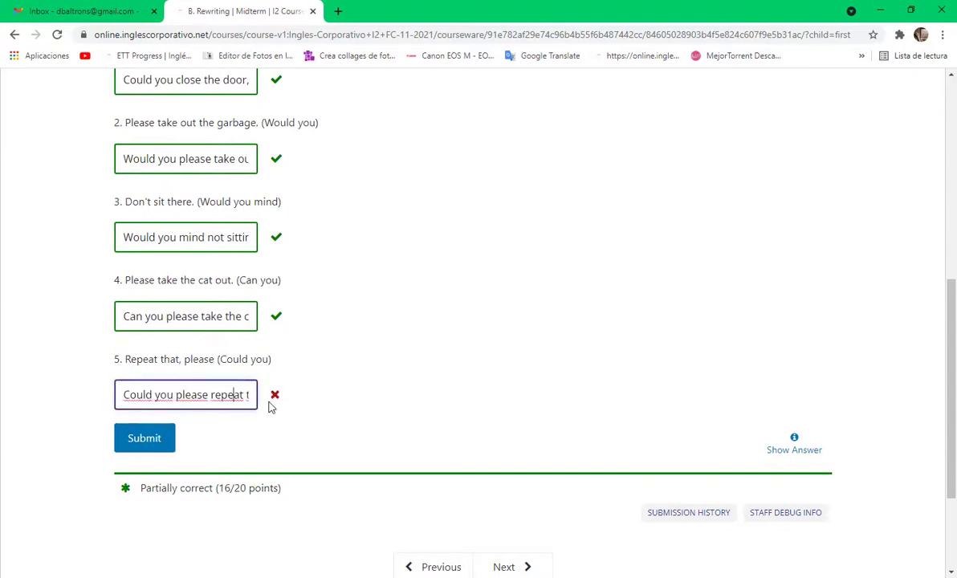
{"action": "key", "text": "Left"}
{"action": "key", "text": "Left"}
{"action": "key", "text": "Left"}
{"action": "key", "text": "Left"}
{"action": "key", "text": "BackSpace"}
{"action": "key", "text": "BackSpace"}
{"action": "key", "text": "BackSpace"}
{"action": "key", "text": "BackSpace"}
{"action": "key", "text": "BackSpace"}
{"action": "key", "text": "BackSpace"}
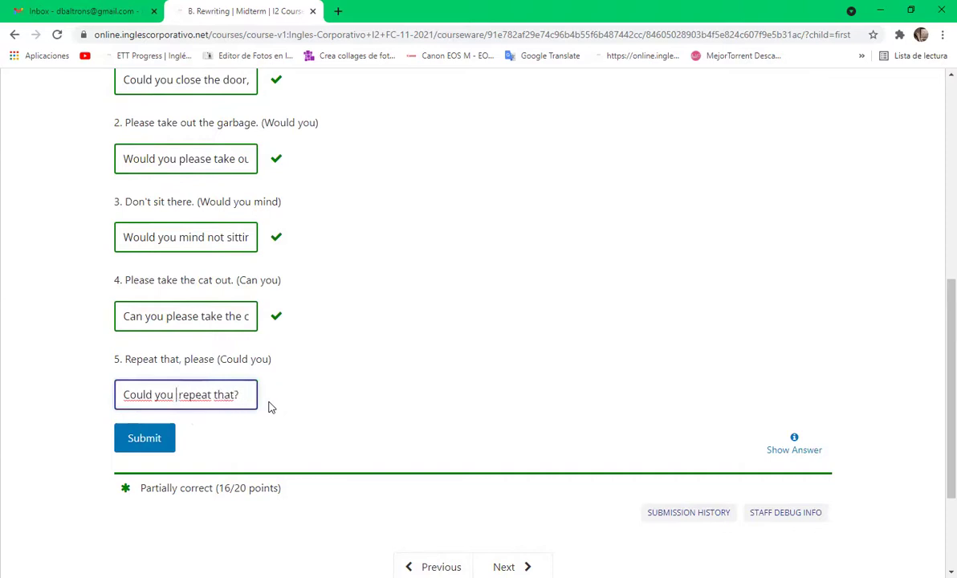
{"action": "key", "text": "BackSpace"}
{"action": "key", "text": "Right"}
{"action": "key", "text": "Right"}
{"action": "key", "text": "Right"}
{"action": "key", "text": "Right"}
{"action": "key", "text": "Right"}
{"action": "key", "text": "Right"}
{"action": "key", "text": "Right"}
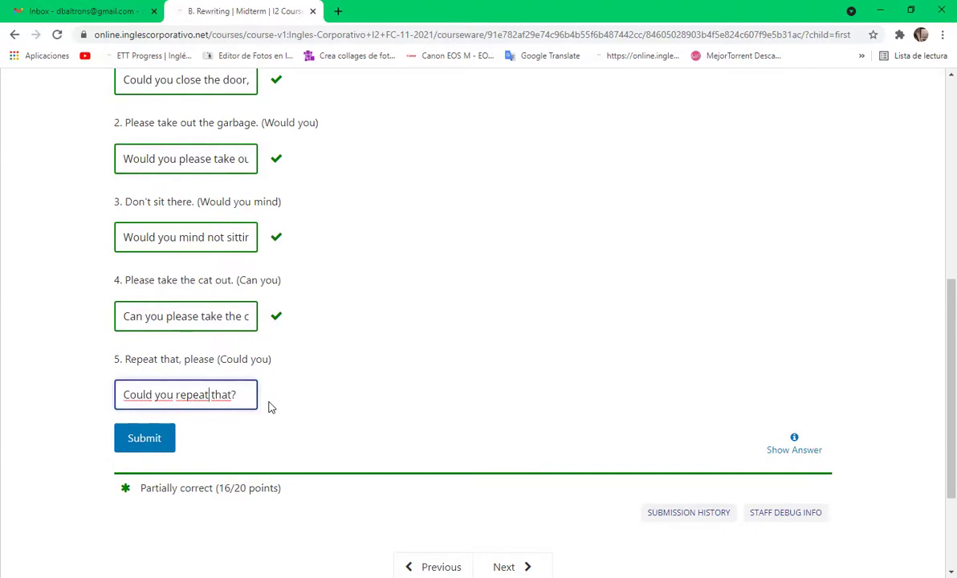
{"action": "key", "text": "Right"}
{"action": "key", "text": "Right"}
{"action": "key", "text": "Right"}
{"action": "key", "text": "Right"}
{"action": "type", "text": ",please"}
{"action": "key", "text": "End"}
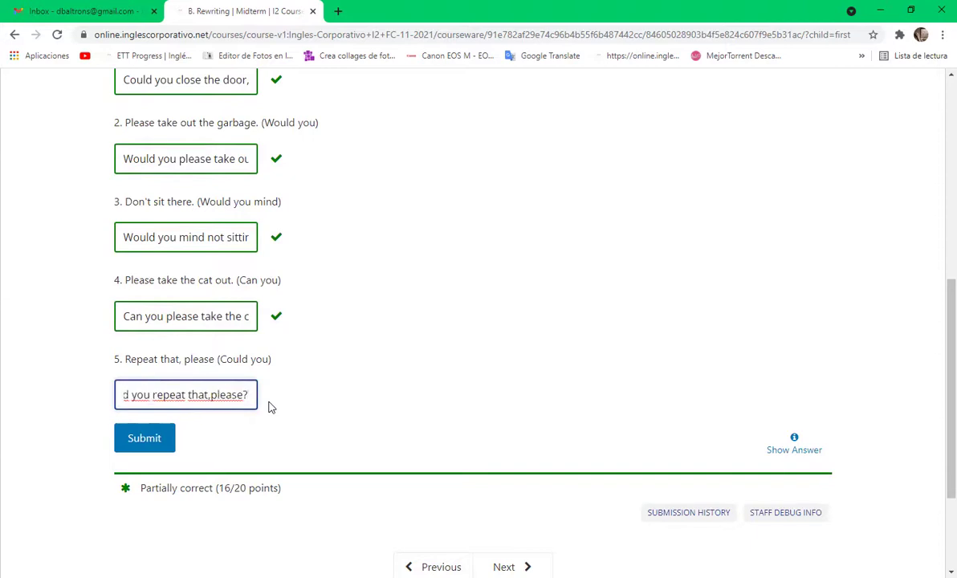
{"action": "left_click", "coordinate": [157, 443]}
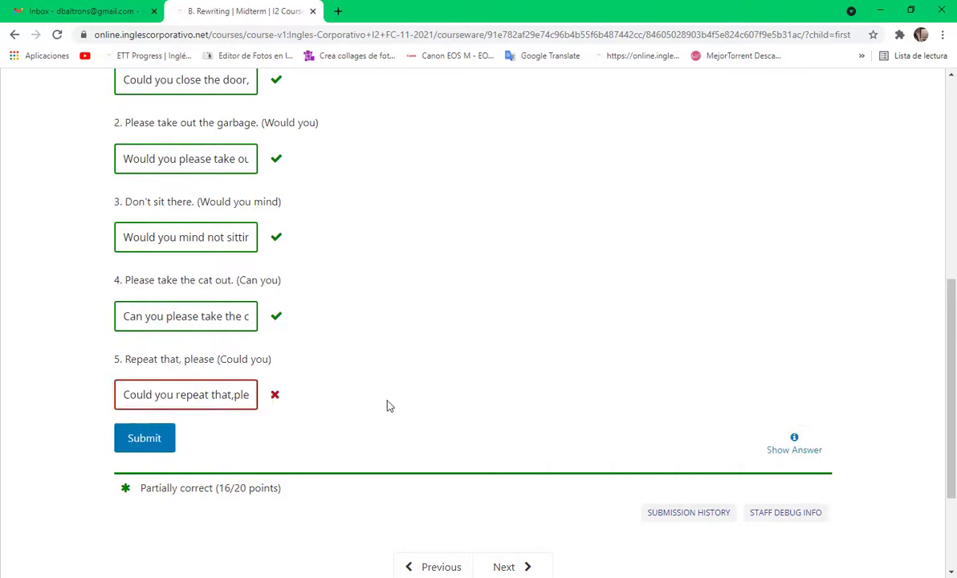
- Show the exercise's correct answers and copy the one given for sentence 5
{"action": "left_click", "coordinate": [793, 446]}
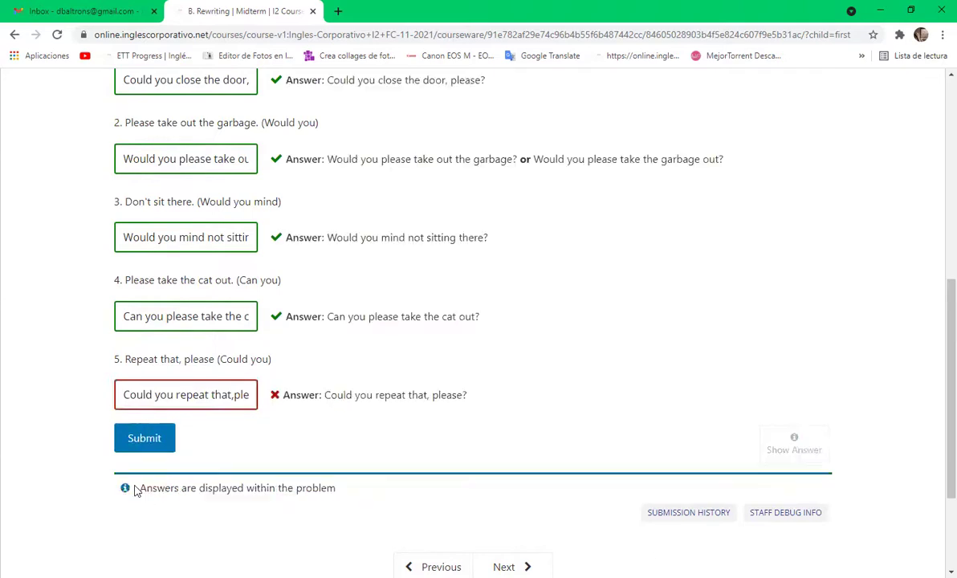
{"action": "left_click_drag", "start_coordinate": [301, 417], "coordinate": [288, 395]}
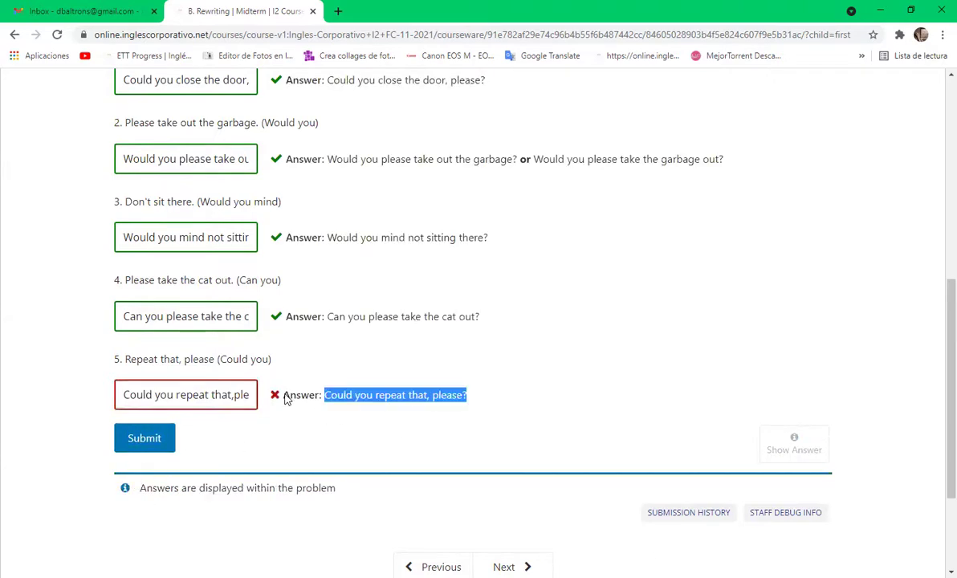
{"action": "right_click", "coordinate": [382, 400]}
{"action": "left_click", "coordinate": [410, 407]}
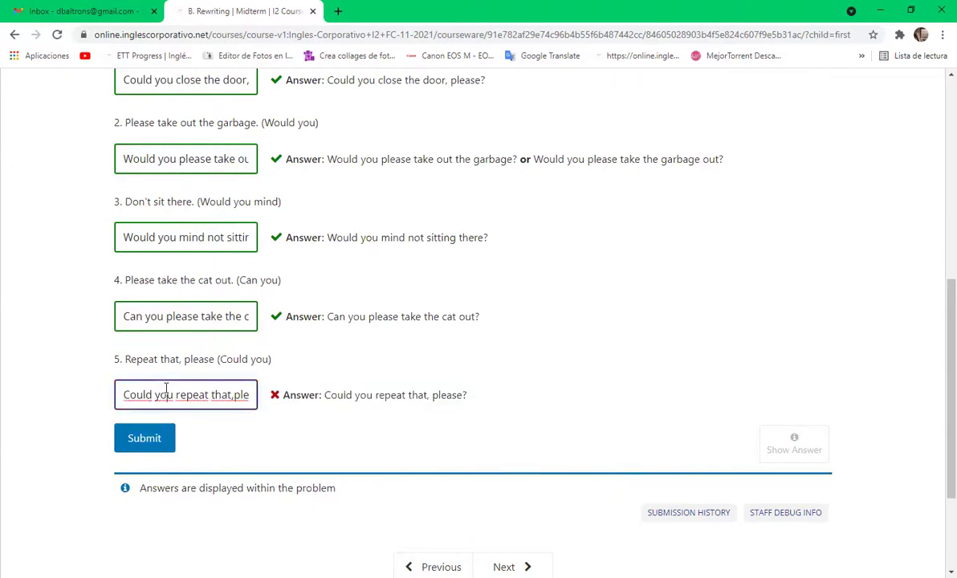
- Cut the current answer to sentence 5, paste the clipboard text in its place and resubmit the exercise
{"action": "triple_click", "coordinate": [167, 394]}
{"action": "right_click", "coordinate": [178, 391]}
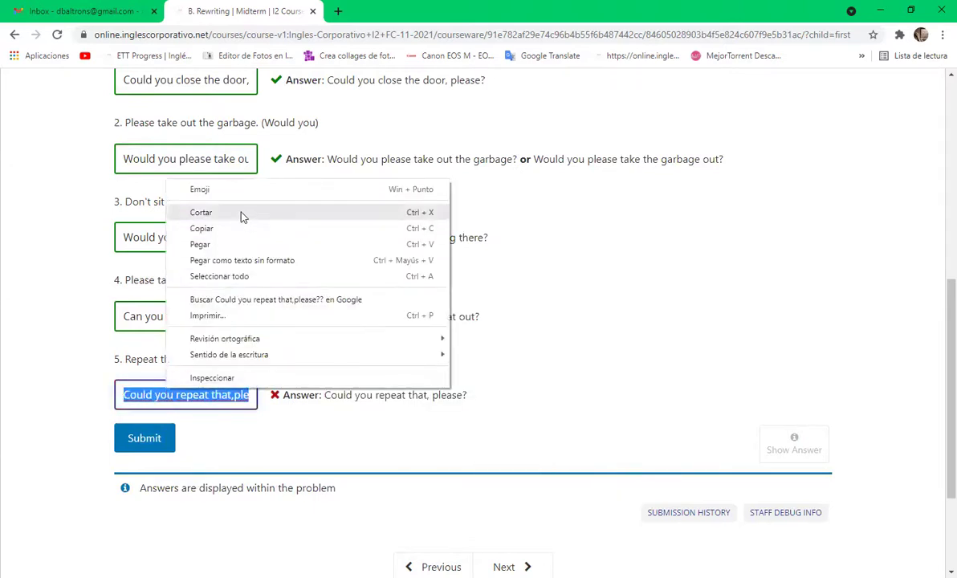
{"action": "left_click", "coordinate": [241, 213]}
{"action": "right_click", "coordinate": [171, 392]}
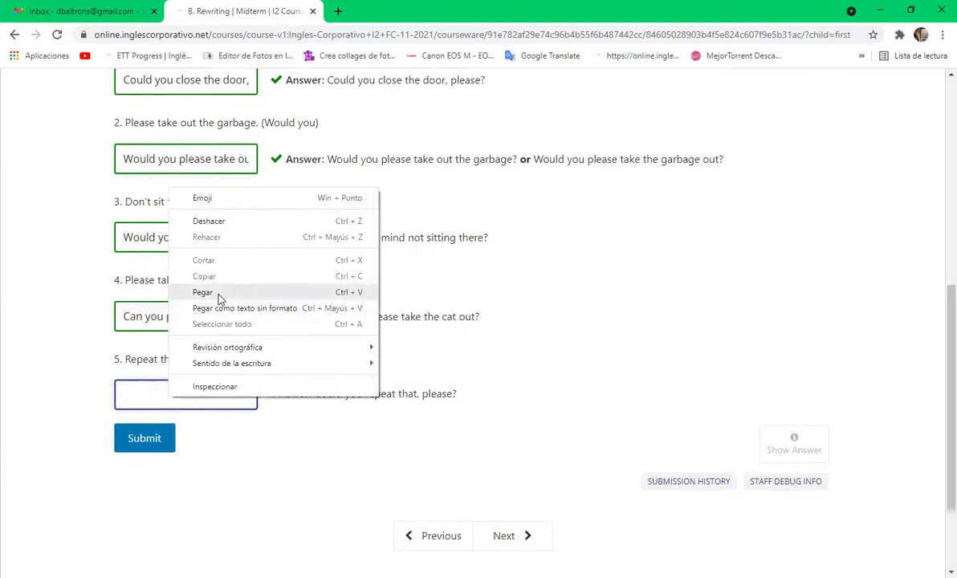
{"action": "left_click", "coordinate": [252, 294]}
{"action": "left_click", "coordinate": [144, 440]}
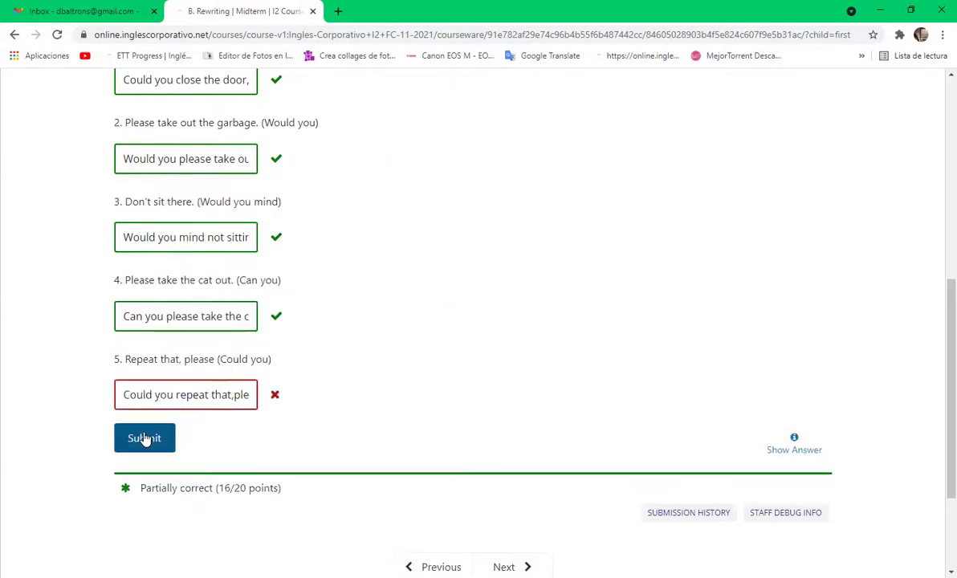
- Clear the answer to sentence 5, enter "Could you repeat that,please?" from the clipboard and resubmit the exercise
{"action": "triple_click", "coordinate": [180, 398]}
{"action": "key", "text": "BackSpace"}
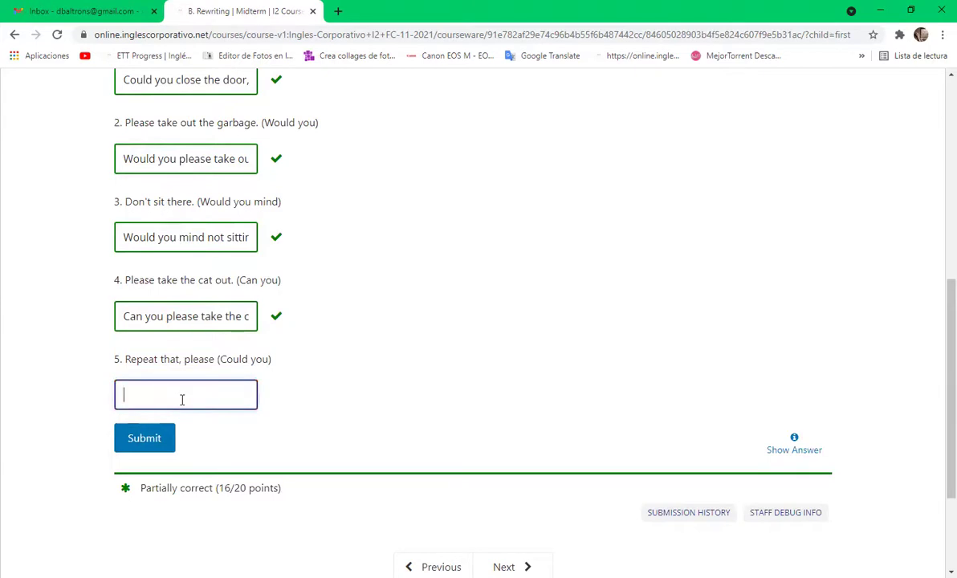
{"action": "right_click", "coordinate": [182, 398]}
{"action": "left_click", "coordinate": [225, 295]}
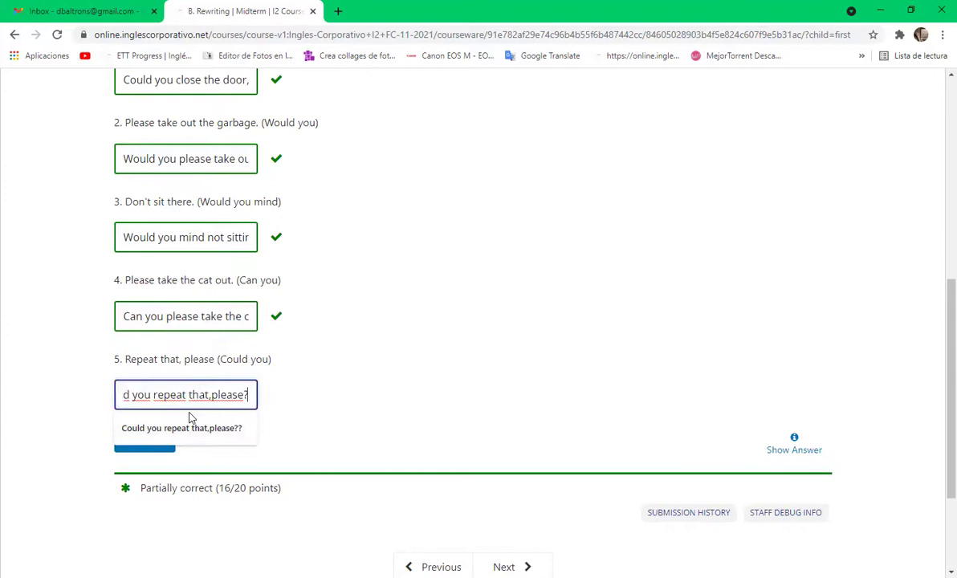
{"action": "left_click", "coordinate": [437, 469]}
{"action": "left_click", "coordinate": [133, 444]}
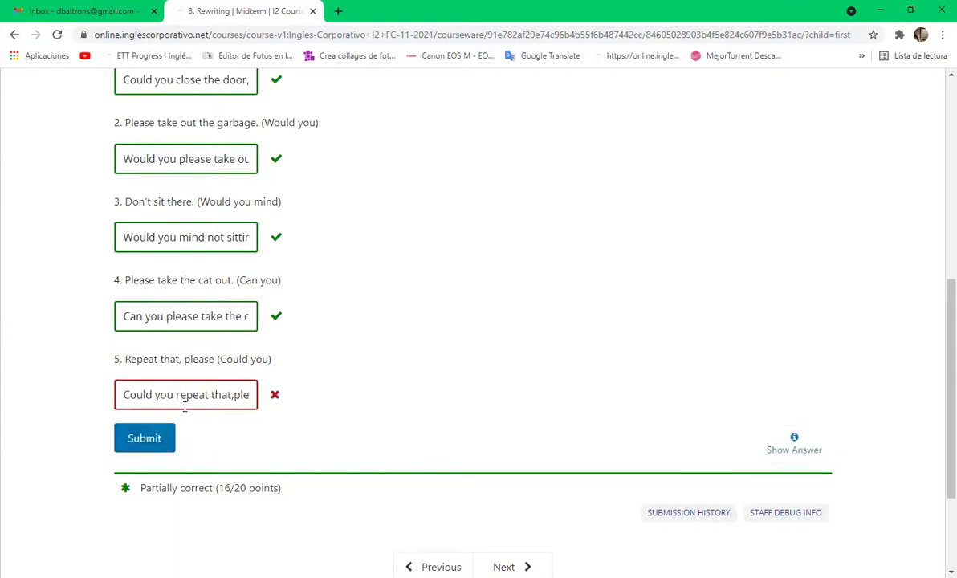
- Show the correct answers again, replace sentence 5's answer with the copied "Could you repeat that, please?" and resubmit the exercise
{"action": "left_click", "coordinate": [809, 459]}
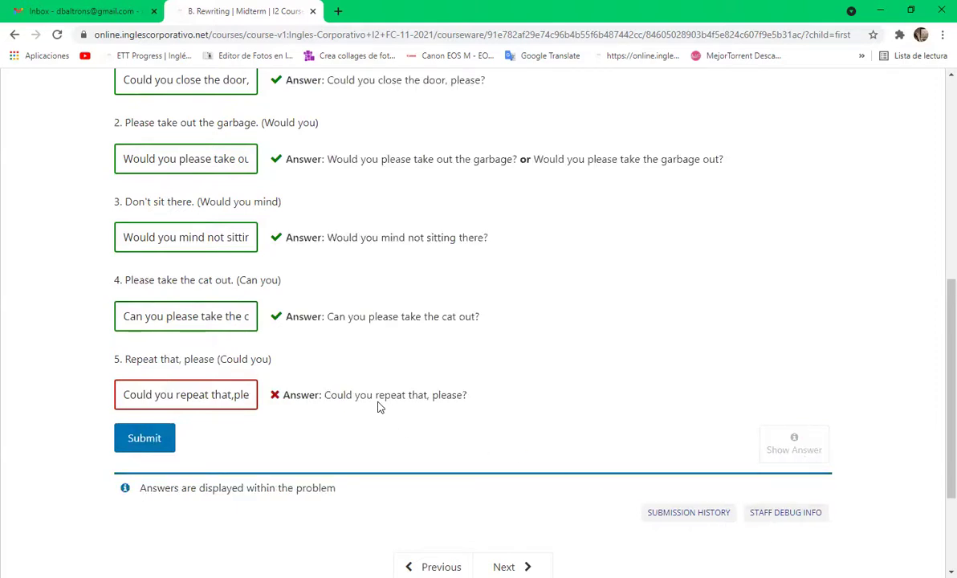
{"action": "left_click_drag", "start_coordinate": [326, 395], "coordinate": [491, 404]}
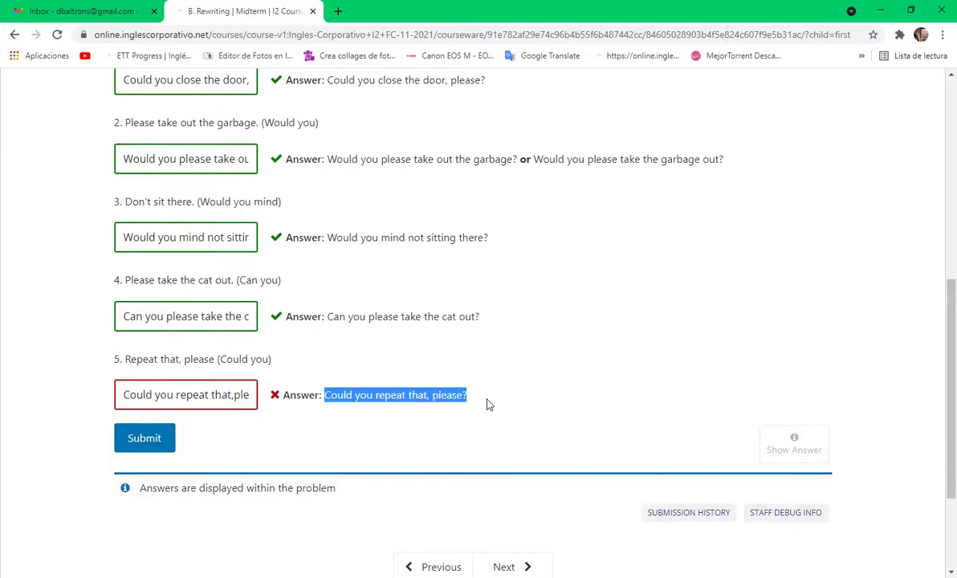
{"action": "left_click", "coordinate": [205, 395]}
{"action": "key", "text": "ctrl+a"}
{"action": "key", "text": "BackSpace"}
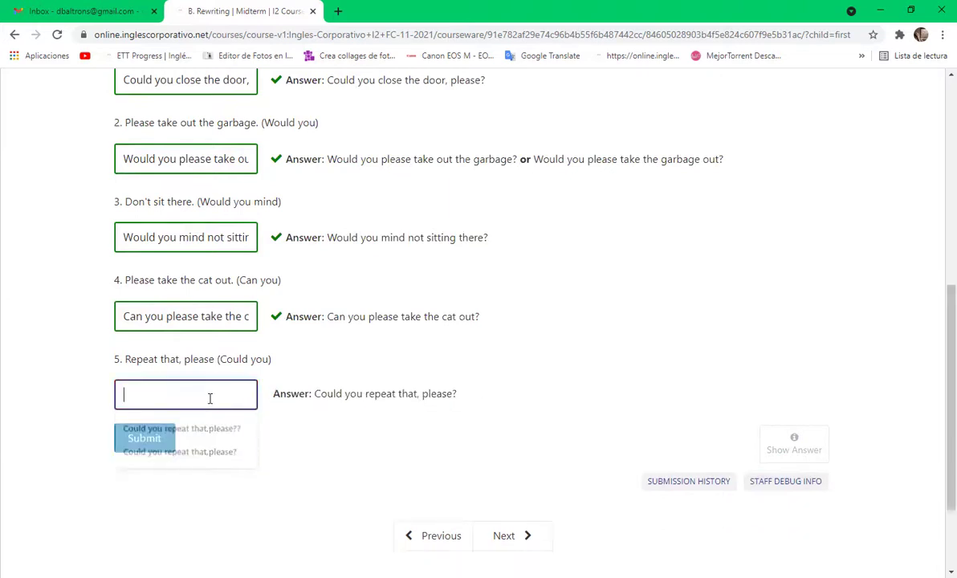
{"action": "key", "text": "ctrl+v"}
{"action": "left_click", "coordinate": [158, 432]}
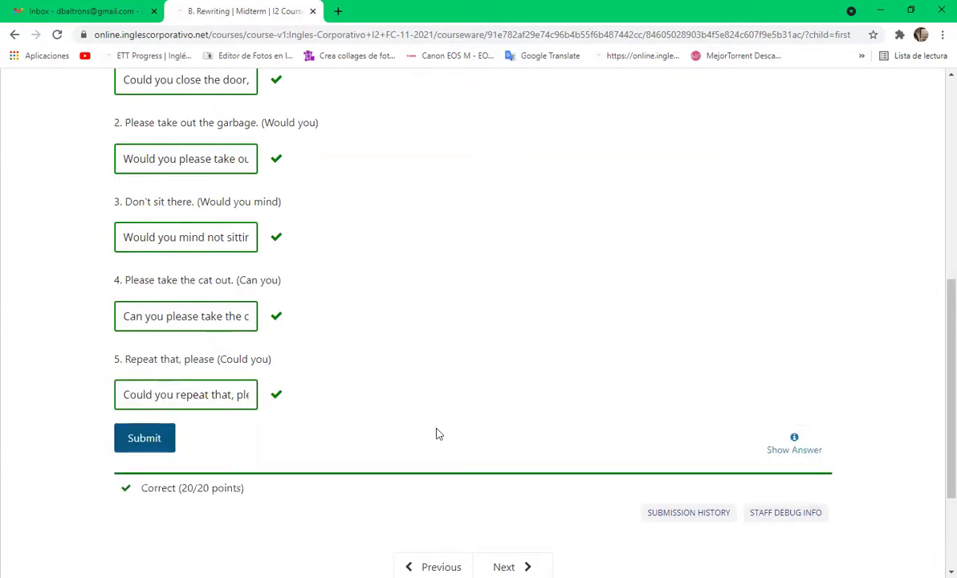
{"action": "left_click", "coordinate": [168, 440]}
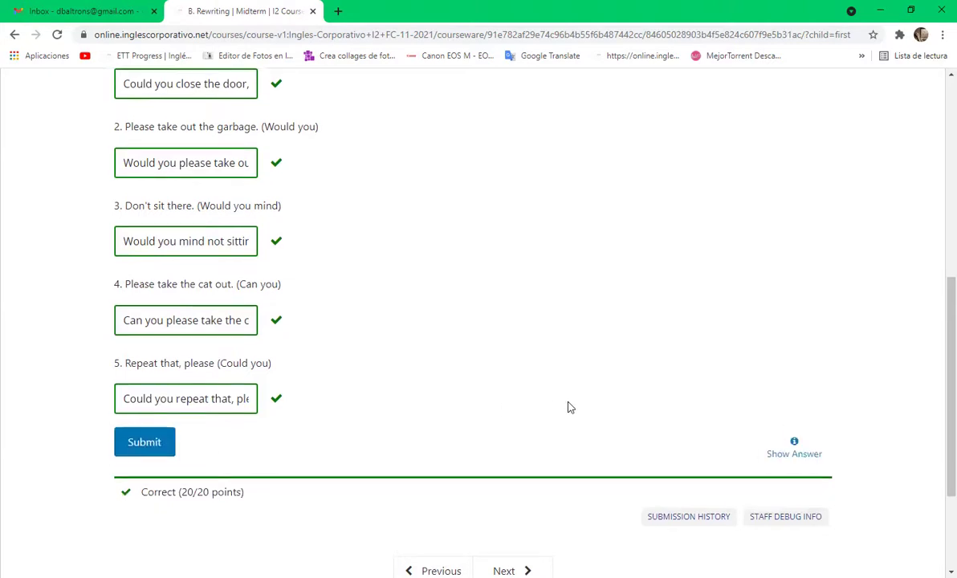
- Reload the Rewriting page, check the graded answers and open the midterm's C. Listening unit
{"action": "key", "text": "F5"}
{"action": "scroll", "coordinate": [564, 425], "scroll_direction": "down", "scroll_amount": 3}
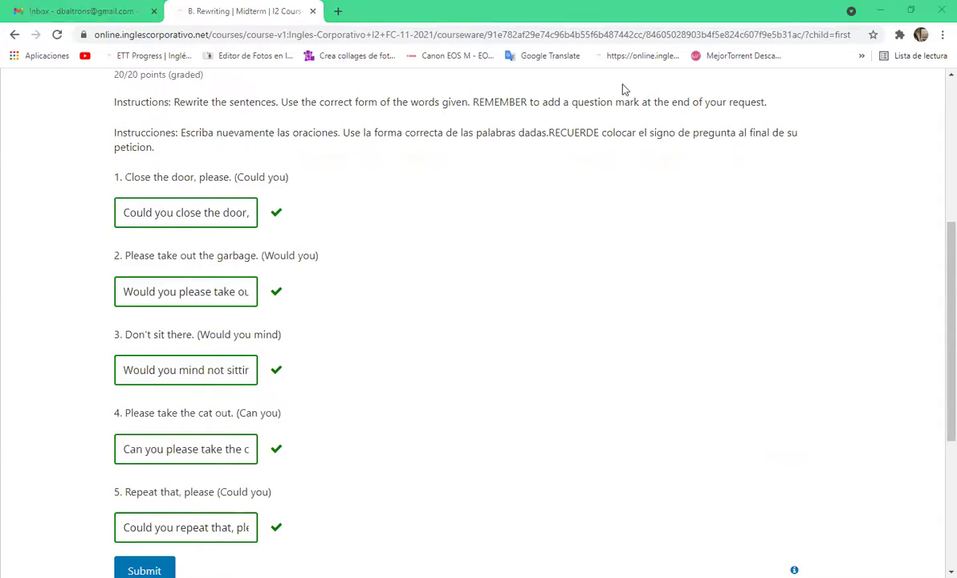
{"action": "scroll", "coordinate": [809, 371], "scroll_direction": "up", "scroll_amount": 4}
{"action": "left_click", "coordinate": [489, 278]}
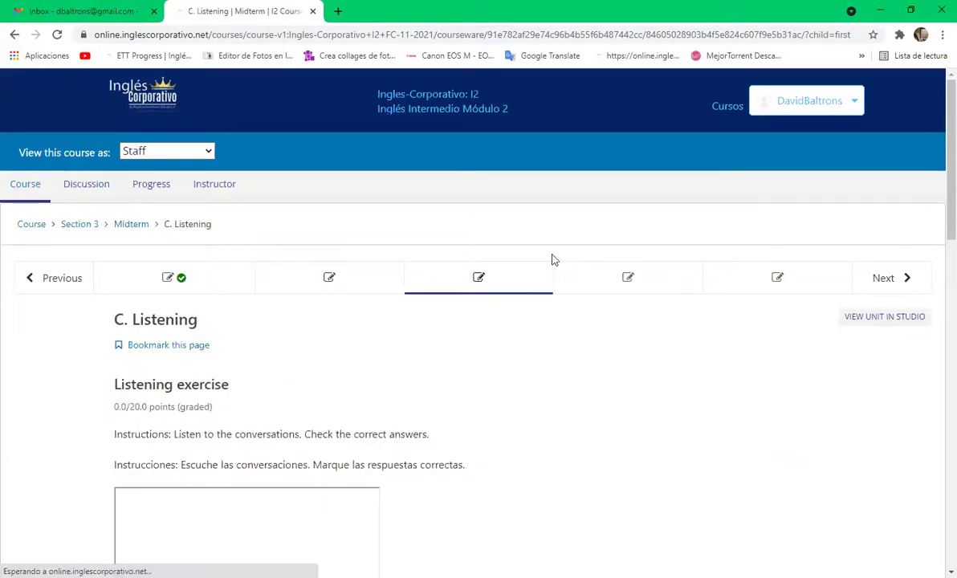
- Play the Listening exercise's conversation recording from the beginning and read through its four questions
{"action": "scroll", "coordinate": [514, 305], "scroll_direction": "down", "scroll_amount": 2}
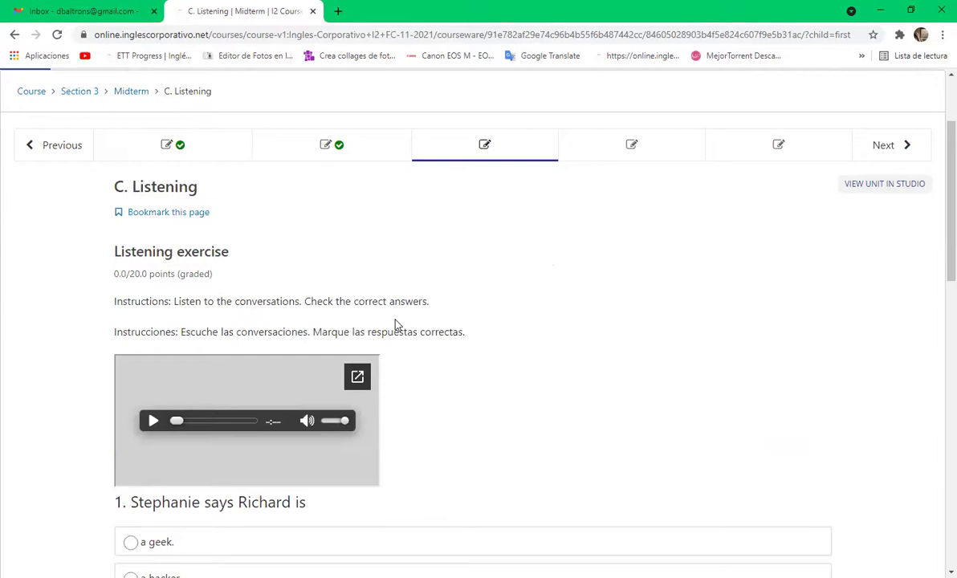
{"action": "scroll", "coordinate": [375, 329], "scroll_direction": "down", "scroll_amount": 3}
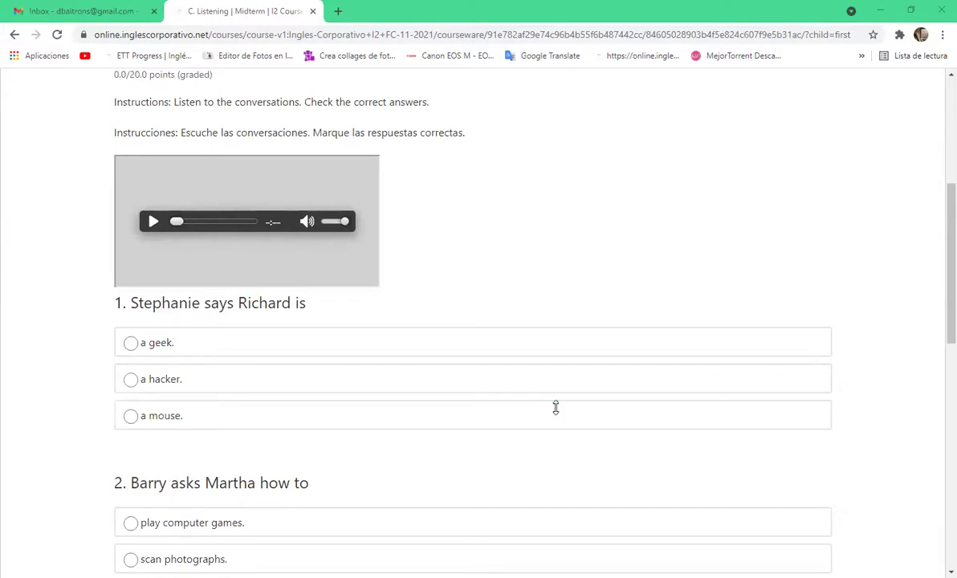
{"action": "scroll", "coordinate": [679, 450], "scroll_direction": "down", "scroll_amount": 2}
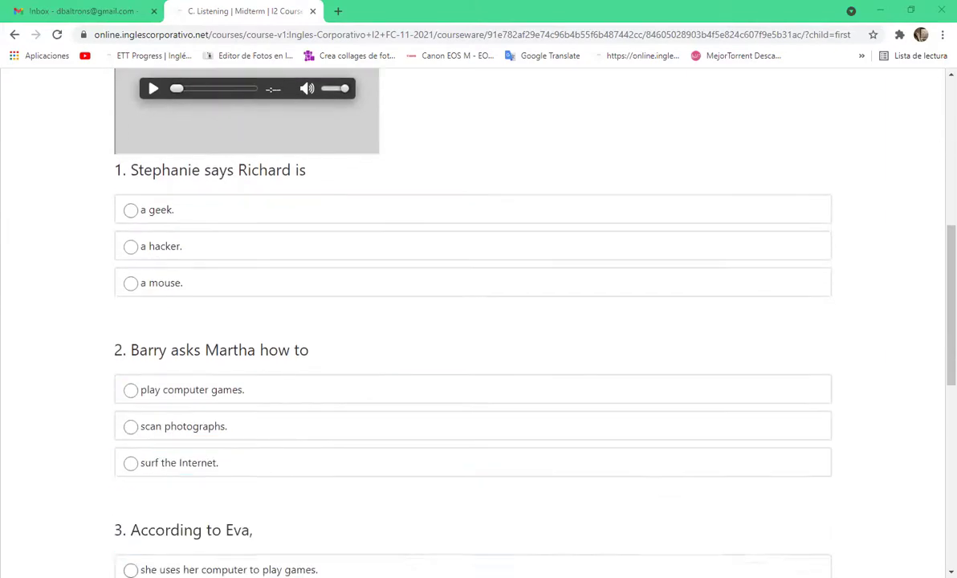
{"action": "scroll", "coordinate": [202, 237], "scroll_direction": "up", "scroll_amount": 1}
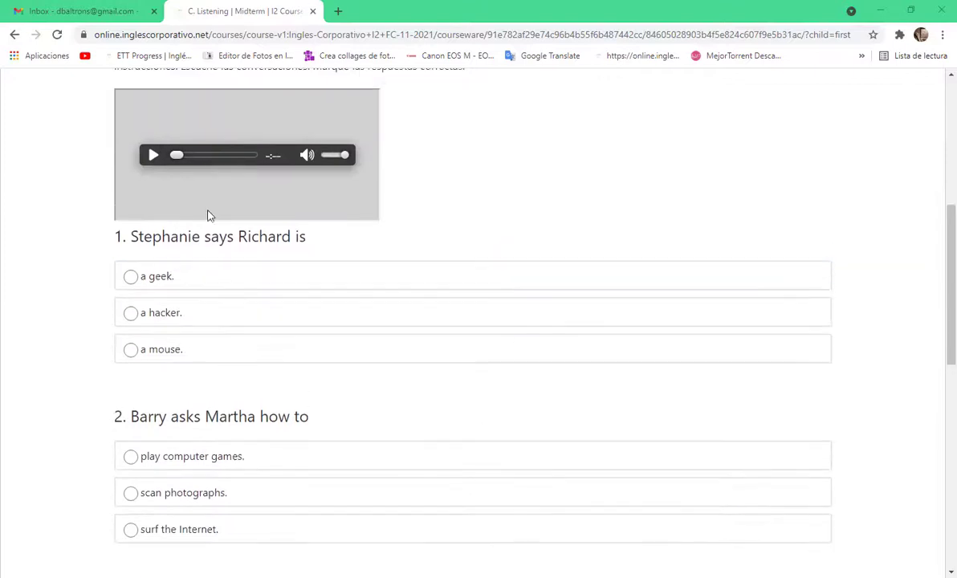
{"action": "left_click", "coordinate": [153, 156]}
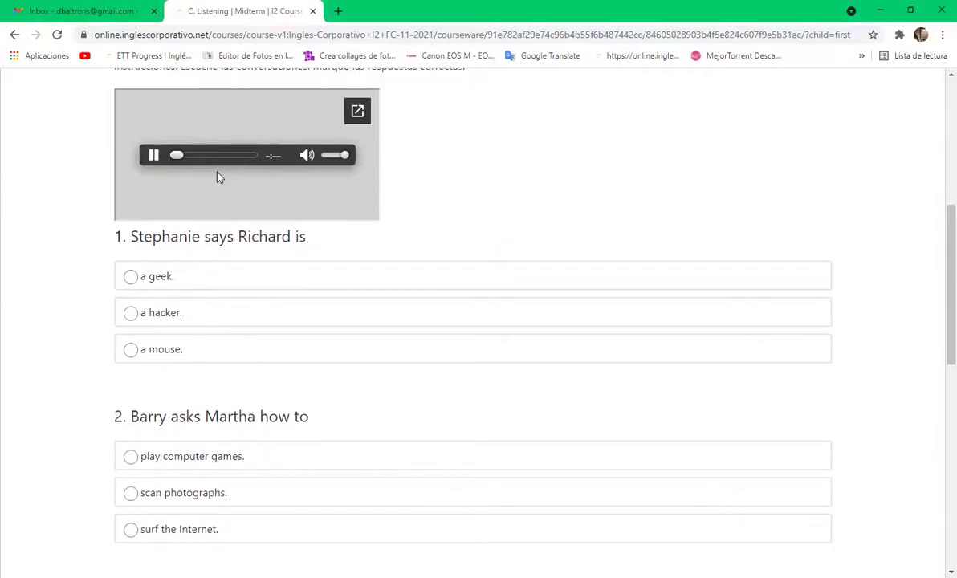
{"action": "left_click", "coordinate": [154, 159]}
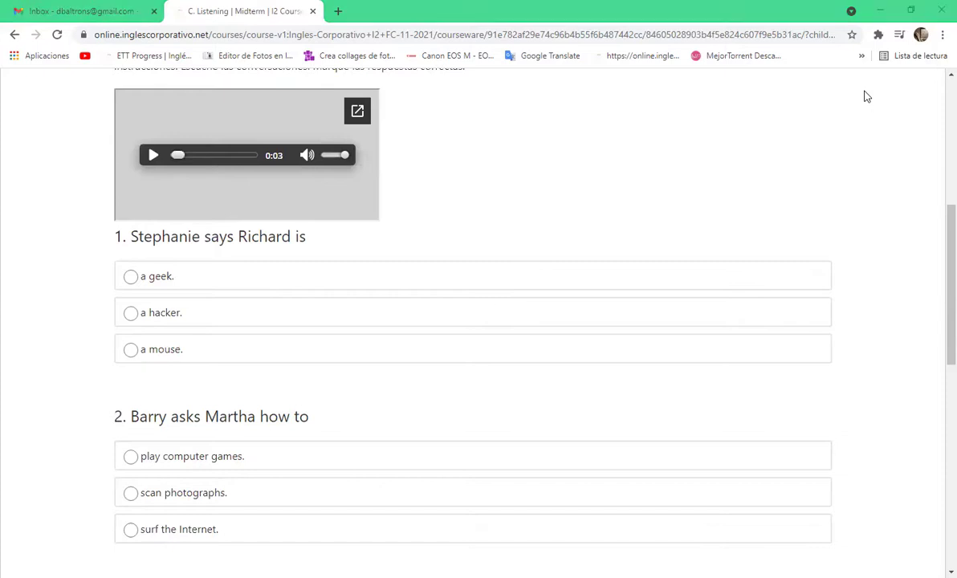
{"action": "left_click", "coordinate": [155, 157]}
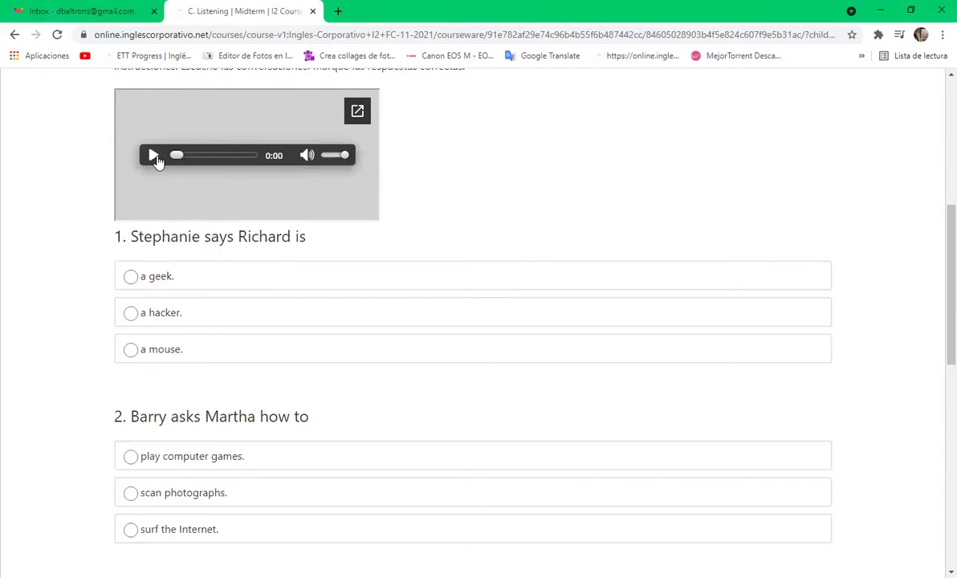
{"action": "left_click", "coordinate": [156, 157]}
{"action": "left_click", "coordinate": [152, 156]}
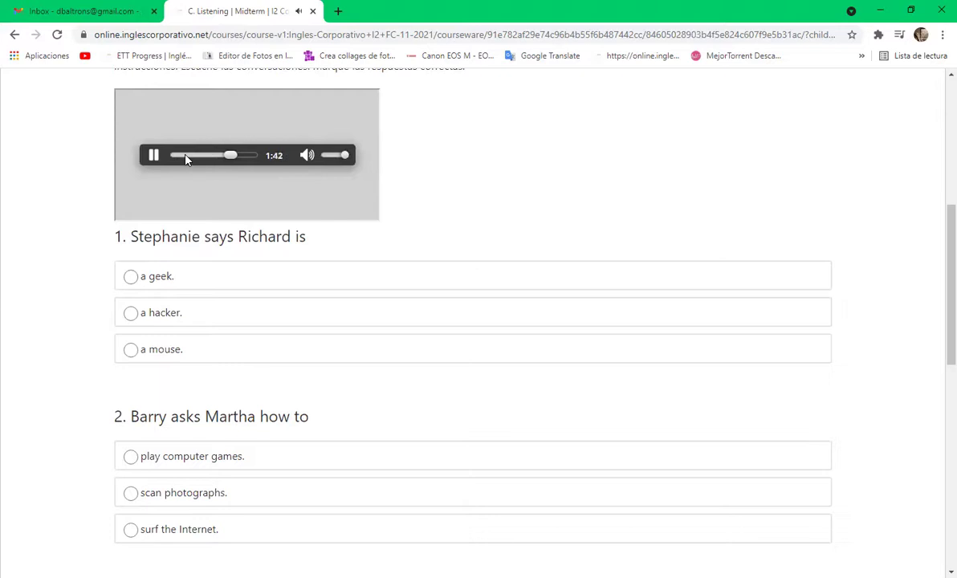
{"action": "scroll", "coordinate": [418, 355], "scroll_direction": "down", "scroll_amount": 6}
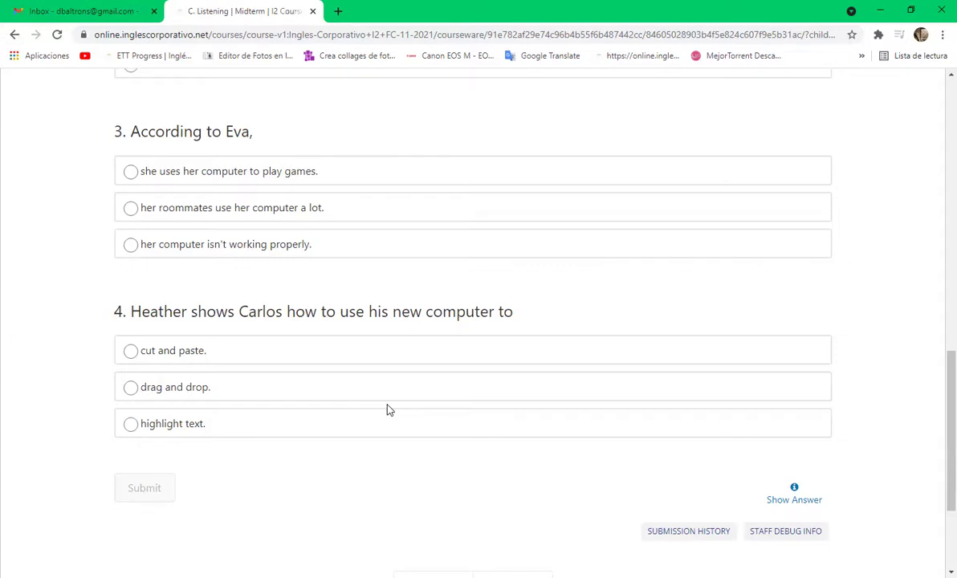
{"action": "scroll", "coordinate": [289, 406], "scroll_direction": "up", "scroll_amount": 7}
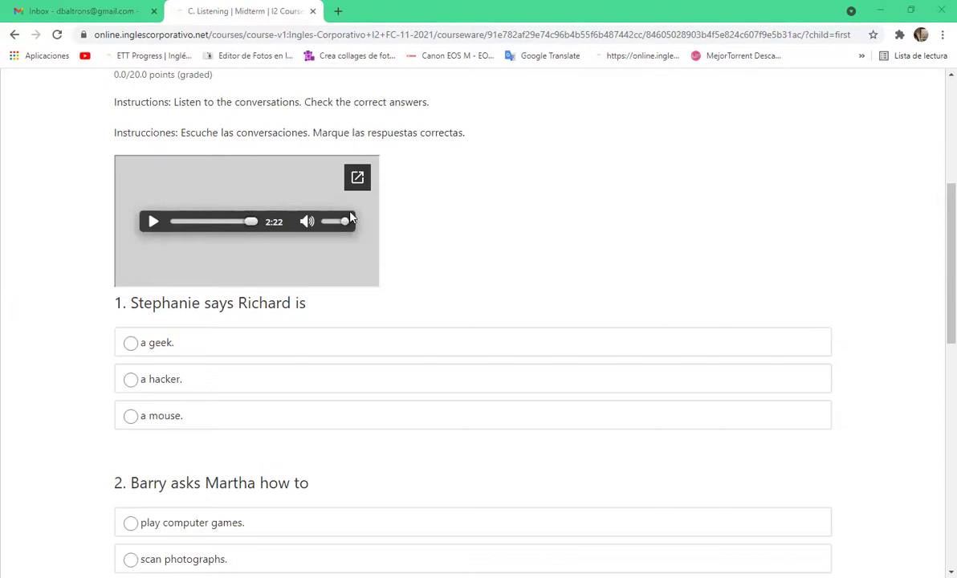
- Answer question 1 of the Listening exercise with "a geek." and question 2 with "scan photographs."
{"action": "left_click", "coordinate": [131, 343]}
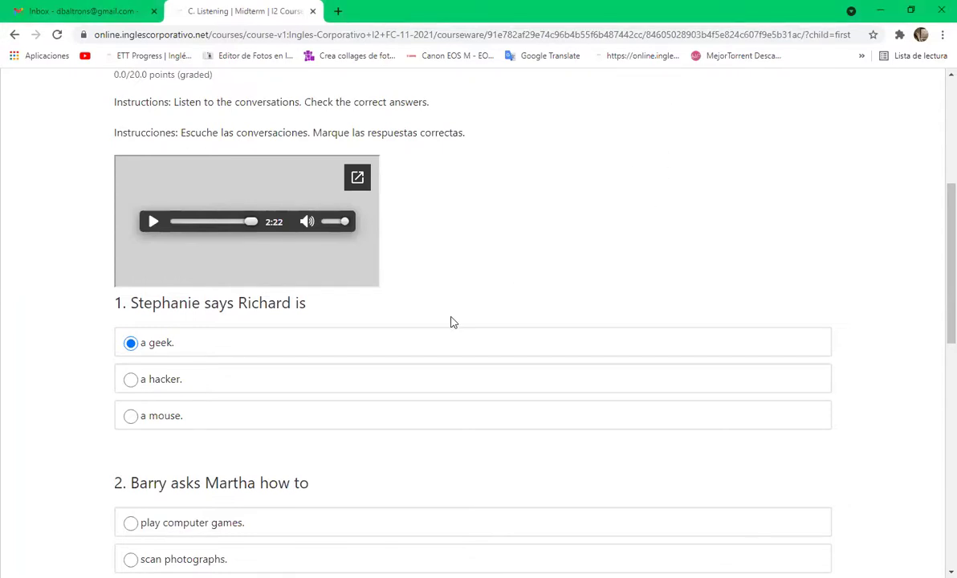
{"action": "scroll", "coordinate": [463, 321], "scroll_direction": "down", "scroll_amount": 3}
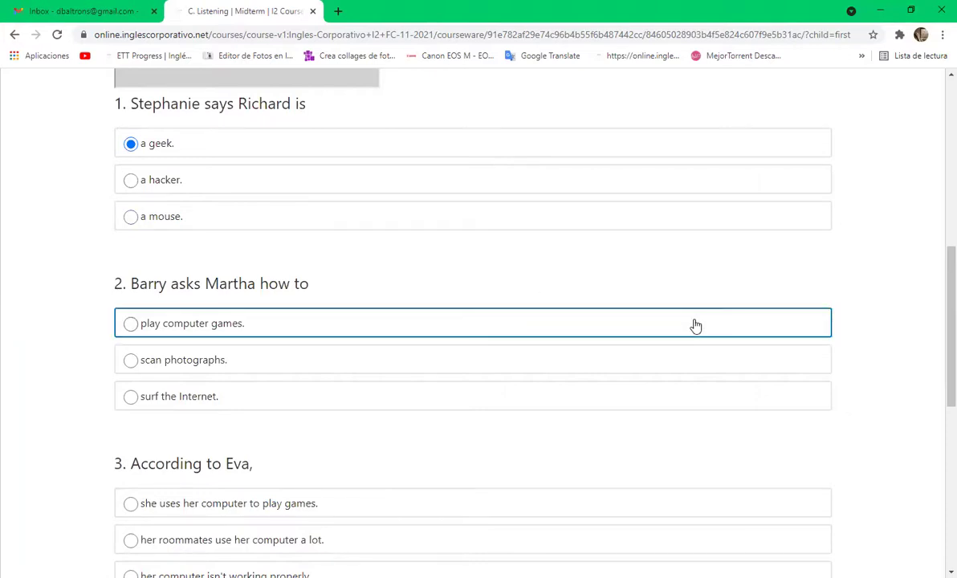
{"action": "scroll", "coordinate": [695, 325], "scroll_direction": "down", "scroll_amount": 3}
{"action": "scroll", "coordinate": [695, 325], "scroll_direction": "up", "scroll_amount": 3}
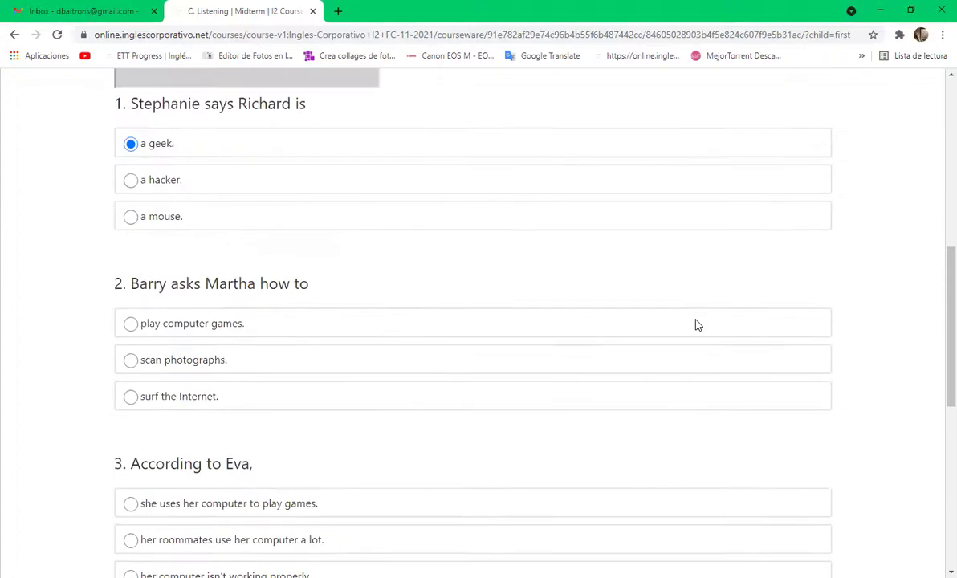
{"action": "scroll", "coordinate": [706, 324], "scroll_direction": "up", "scroll_amount": 1}
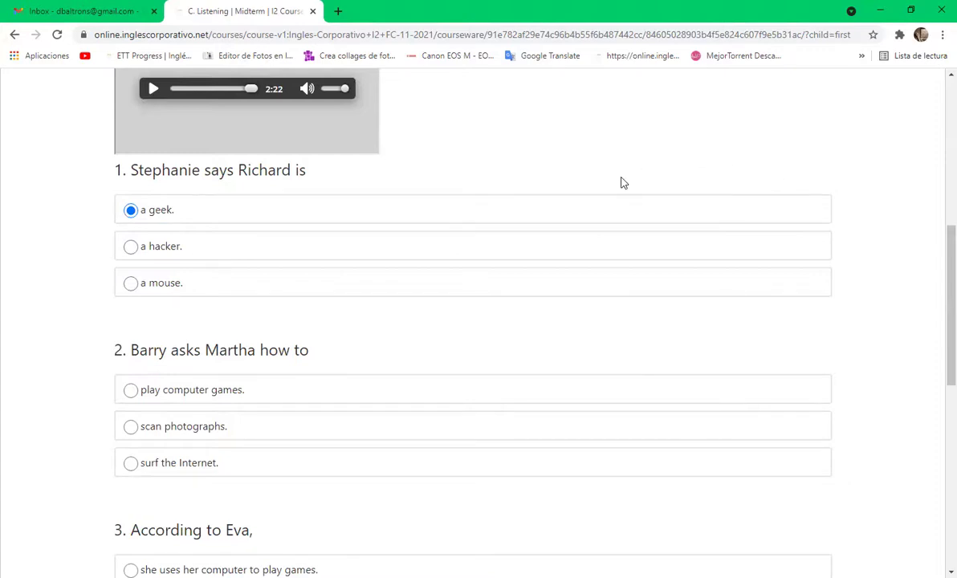
{"action": "scroll", "coordinate": [620, 183], "scroll_direction": "up", "scroll_amount": 1}
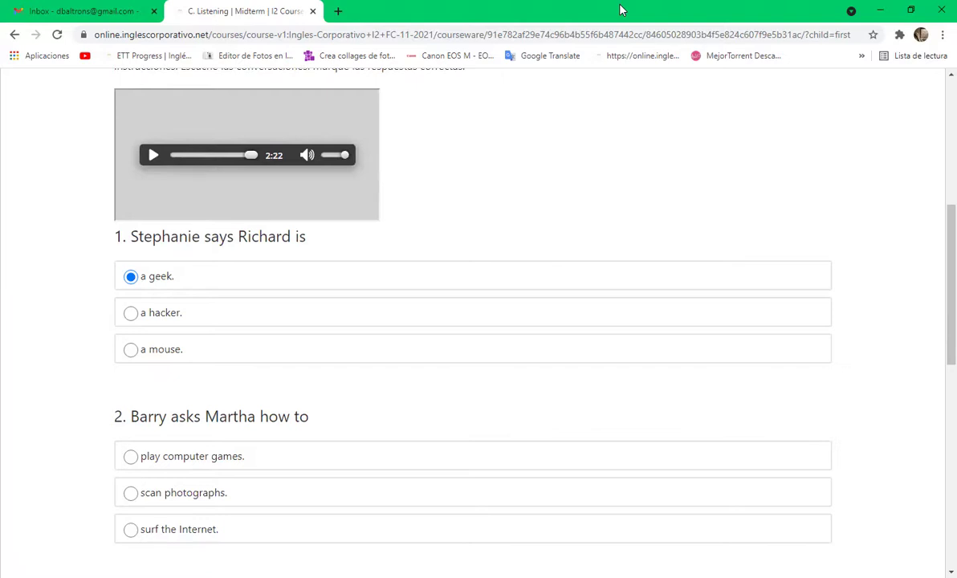
{"action": "scroll", "coordinate": [462, 465], "scroll_direction": "down", "scroll_amount": 1}
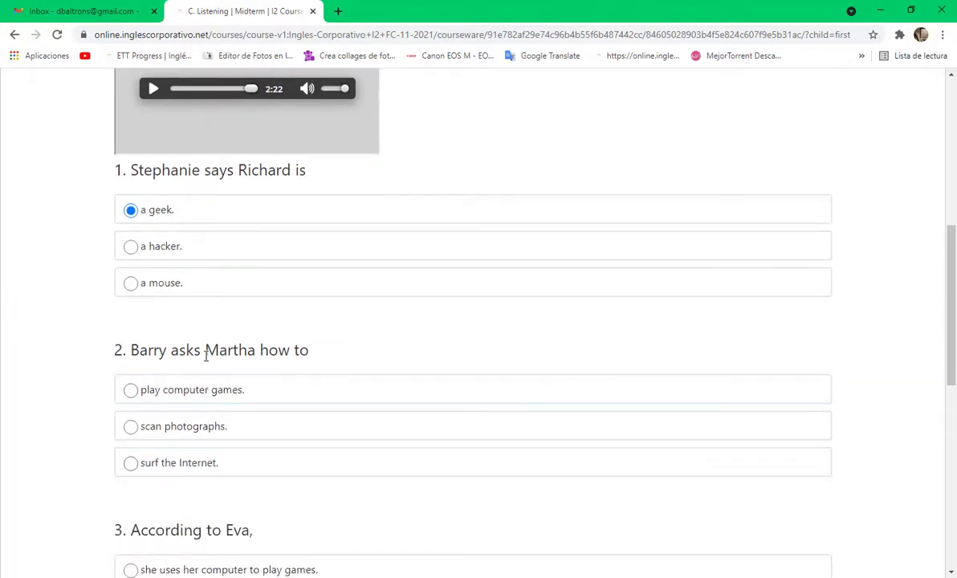
{"action": "scroll", "coordinate": [391, 353], "scroll_direction": "down", "scroll_amount": 2}
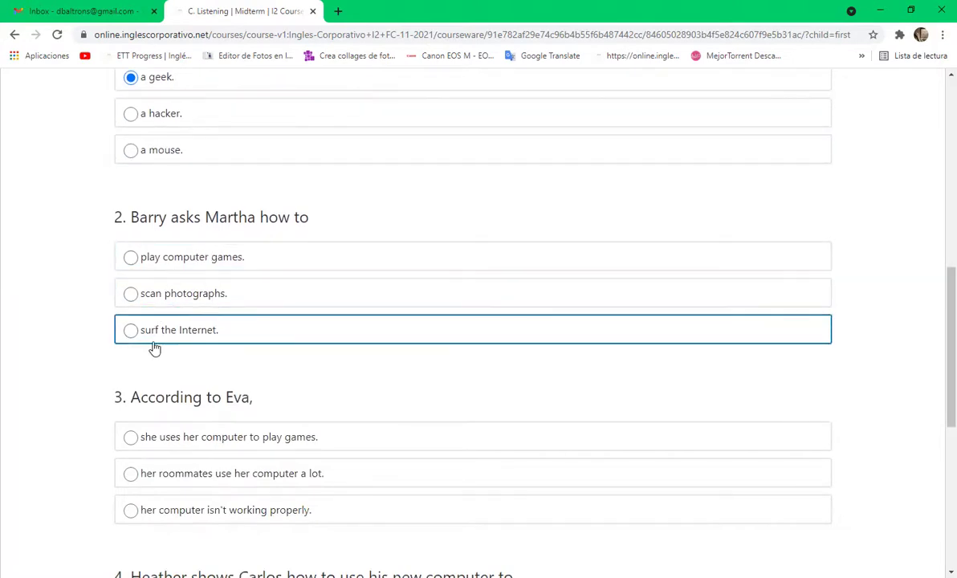
{"action": "left_click", "coordinate": [129, 294]}
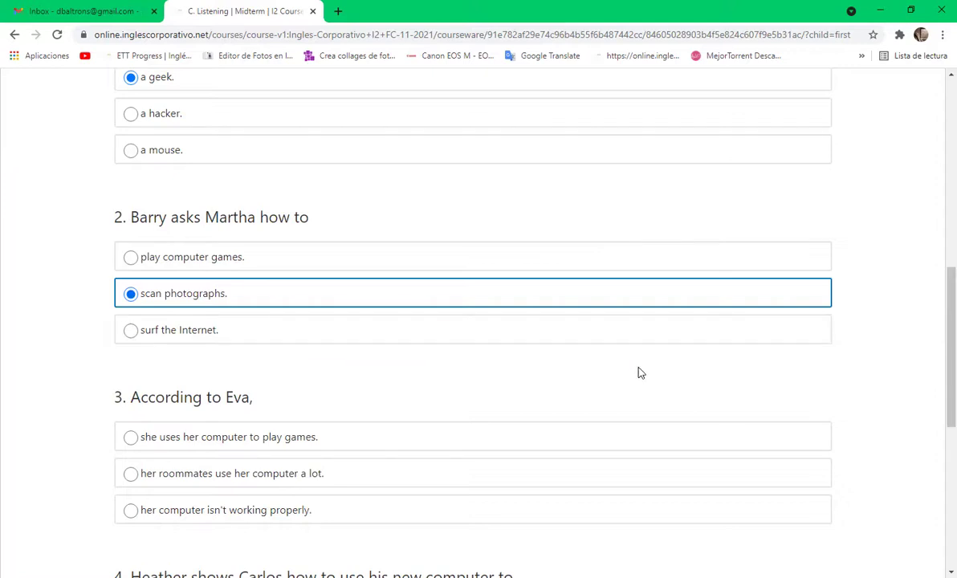
- Answer question 3 with "her roommates use her computer a lot." and question 4 with "highlight text.", and submit the exercise
{"action": "scroll", "coordinate": [99, 413], "scroll_direction": "down", "scroll_amount": 3}
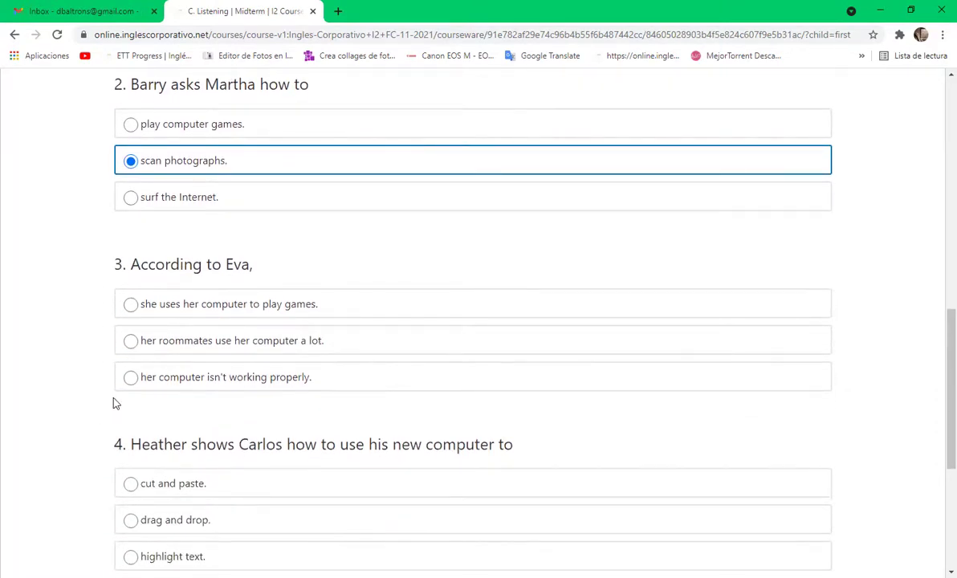
{"action": "scroll", "coordinate": [113, 401], "scroll_direction": "down", "scroll_amount": 2}
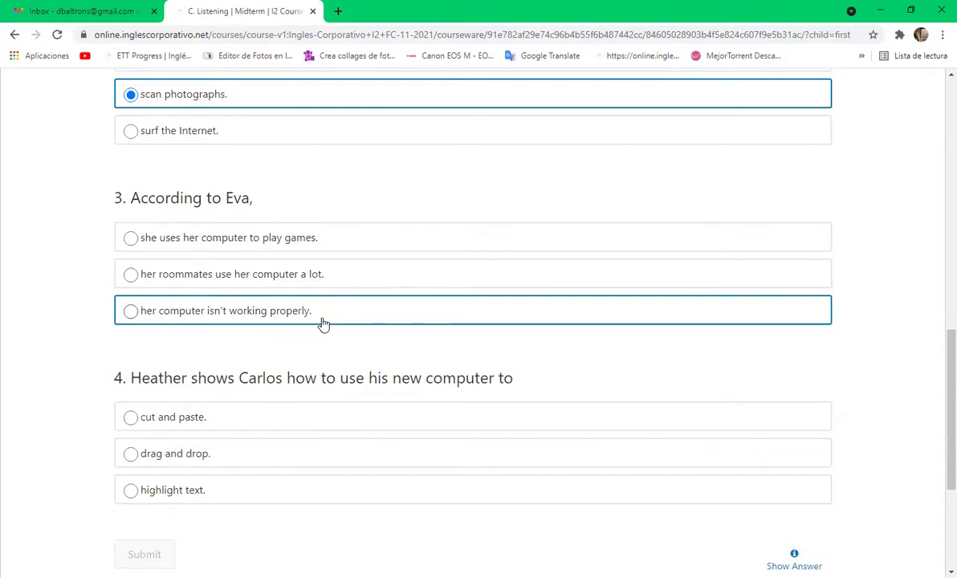
{"action": "left_click", "coordinate": [128, 274]}
{"action": "scroll", "coordinate": [431, 399], "scroll_direction": "down", "scroll_amount": 2}
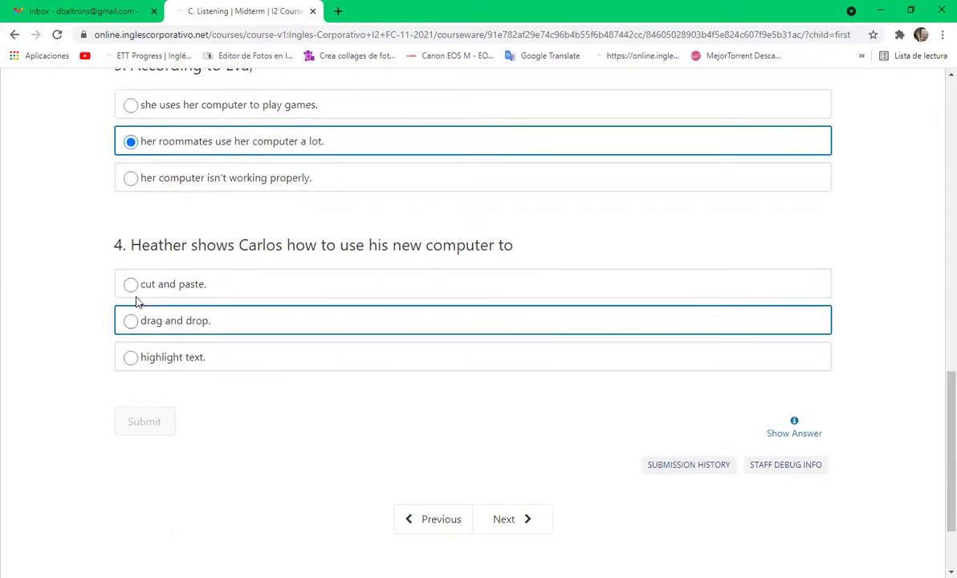
{"action": "left_click", "coordinate": [130, 359]}
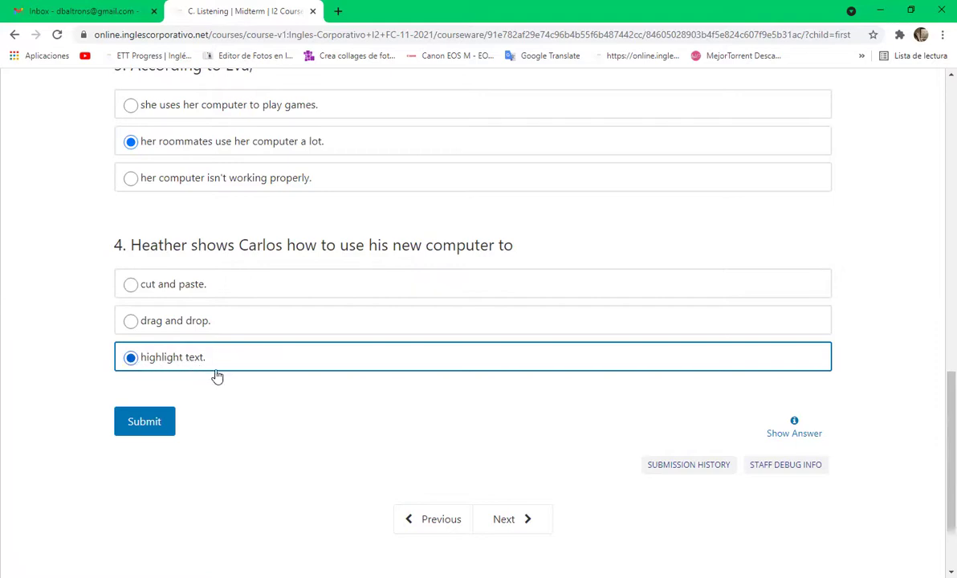
{"action": "left_click", "coordinate": [160, 430]}
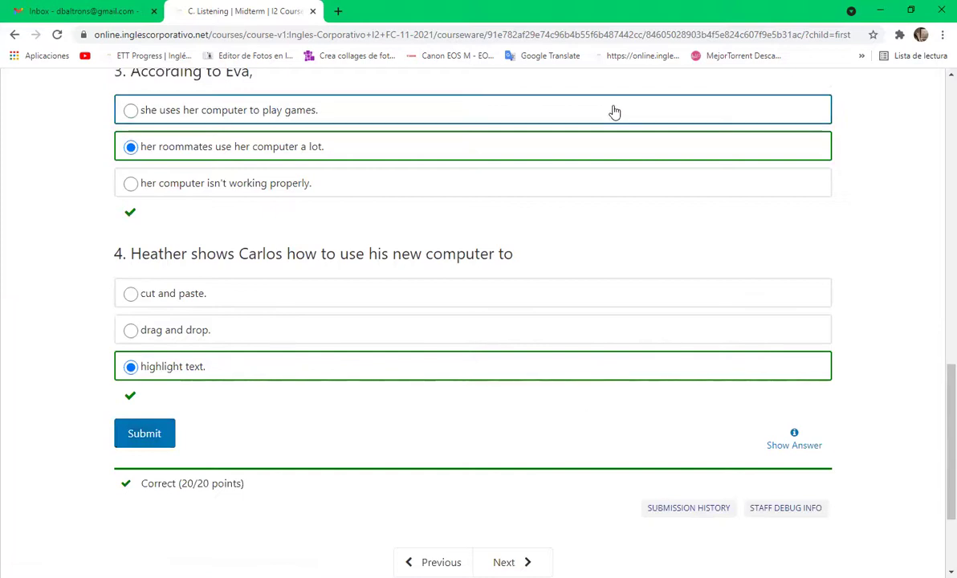
- Check the graded Listening answers and open the midterm's D. Reading unit
{"action": "scroll", "coordinate": [863, 169], "scroll_direction": "up", "scroll_amount": 5}
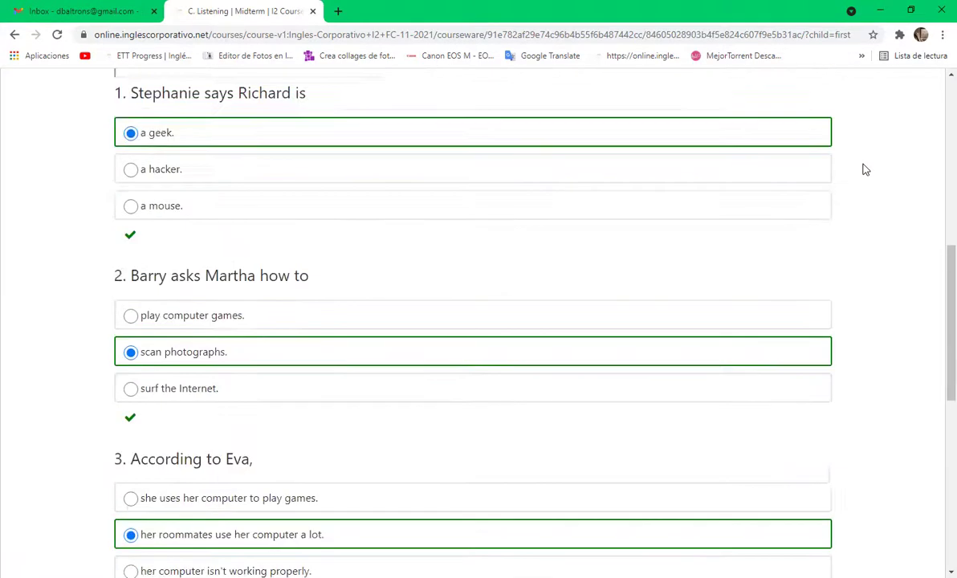
{"action": "scroll", "coordinate": [747, 208], "scroll_direction": "up", "scroll_amount": 5}
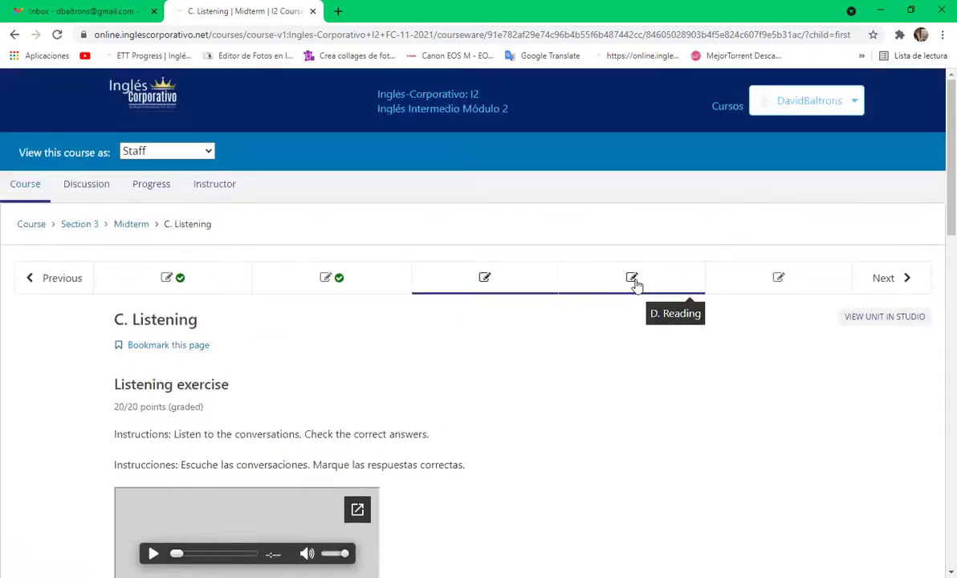
{"action": "left_click", "coordinate": [633, 279]}
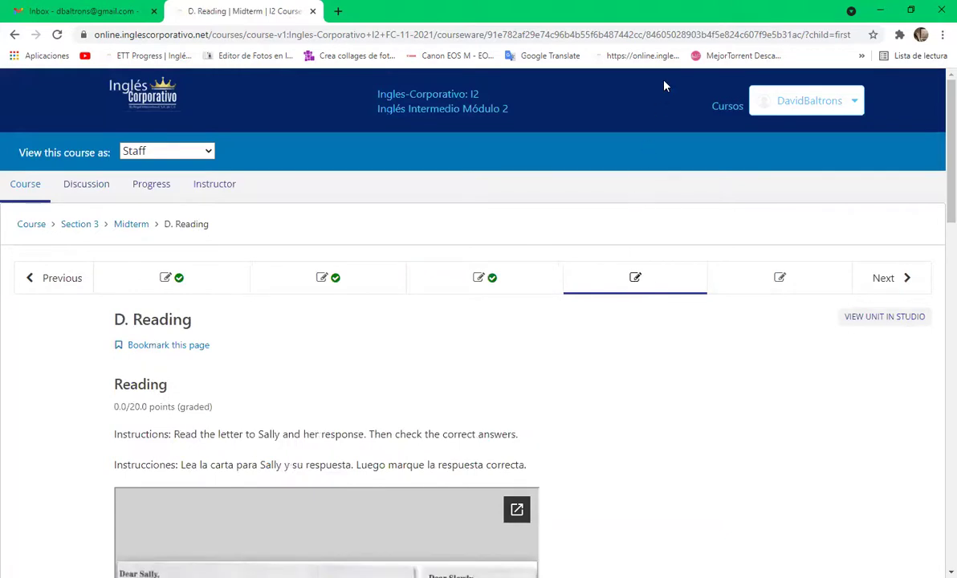